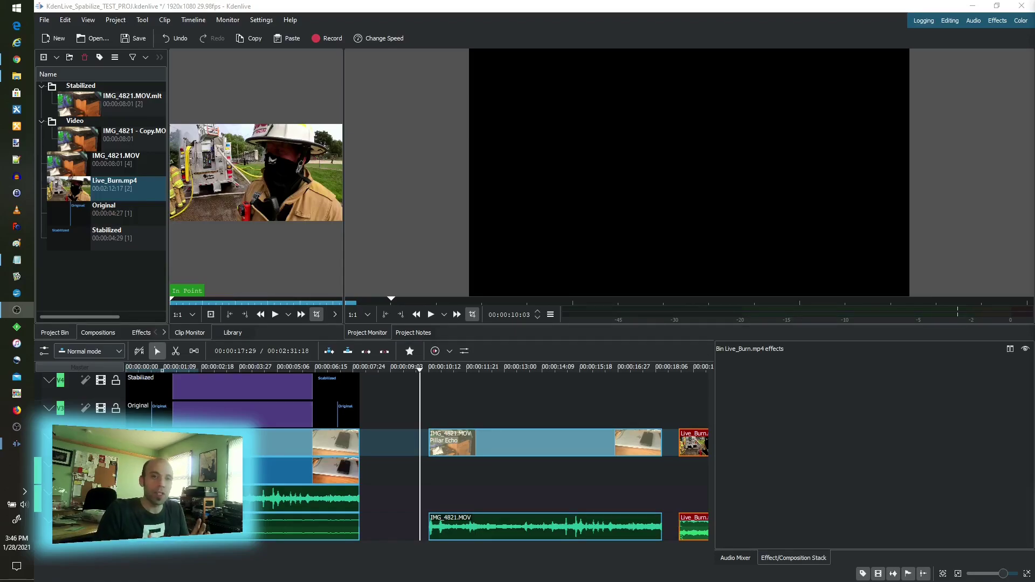
View Kdenlive's version information from the Help menu, then dismiss it.
{"action": "left_click", "coordinate": [290, 20]}
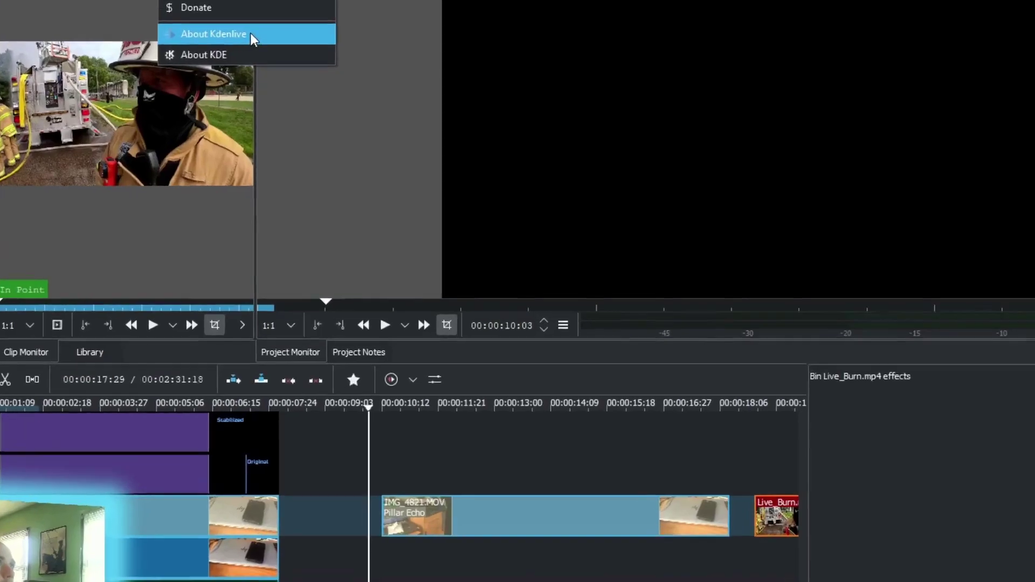
{"action": "left_click", "coordinate": [250, 33]}
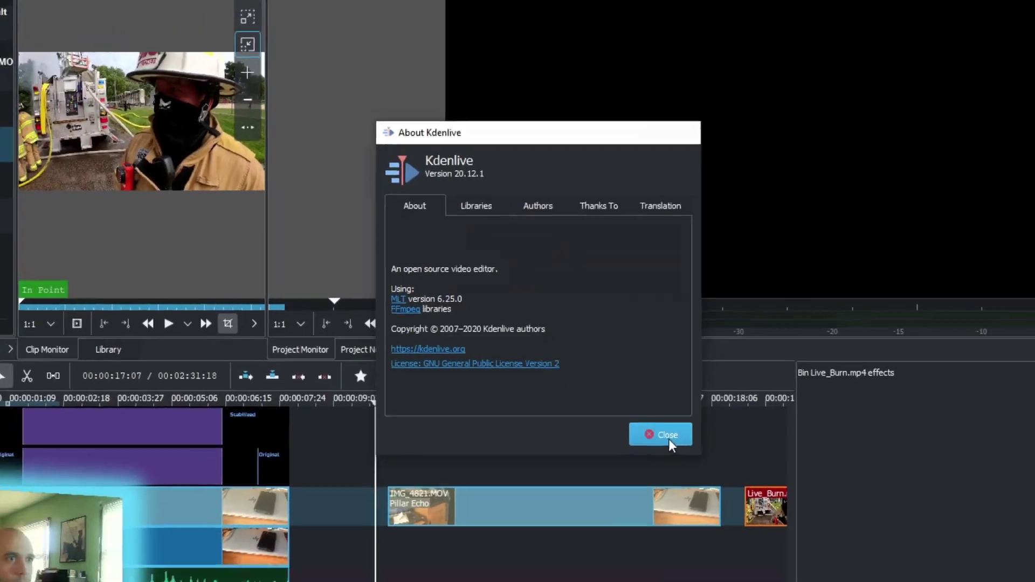
{"action": "left_click", "coordinate": [722, 499]}
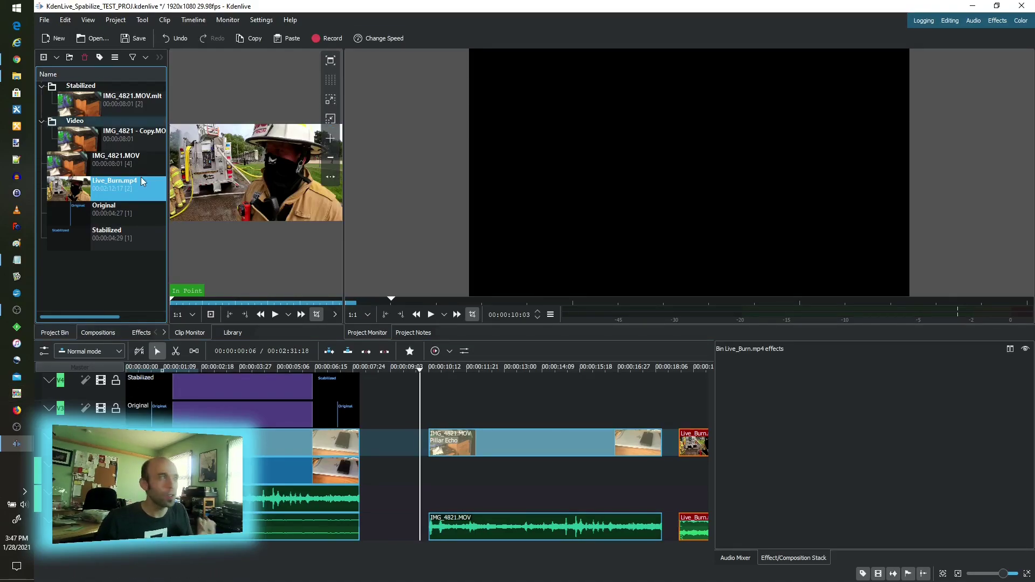
Move the playhead to the Live_Burn footage at 00:00:19:06 and bring up Project > Subtitles.
{"action": "left_click", "coordinate": [444, 370]}
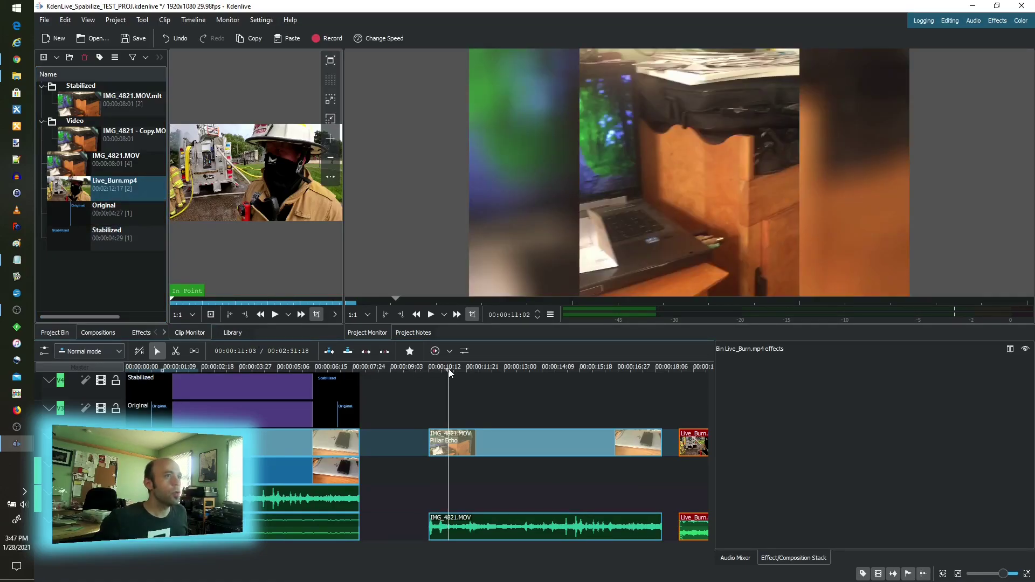
{"action": "left_click", "coordinate": [450, 371]}
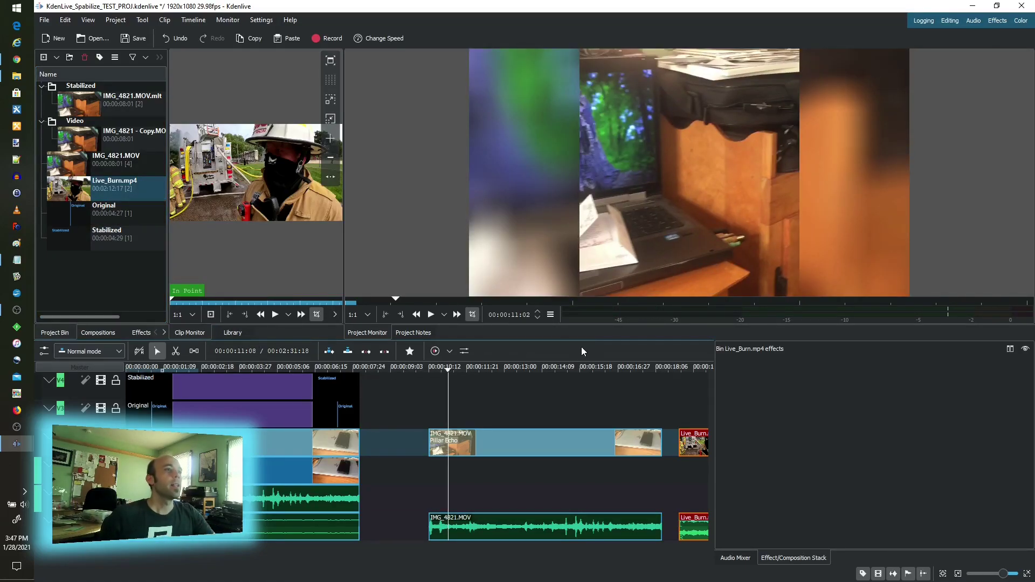
{"action": "left_click", "coordinate": [686, 372]}
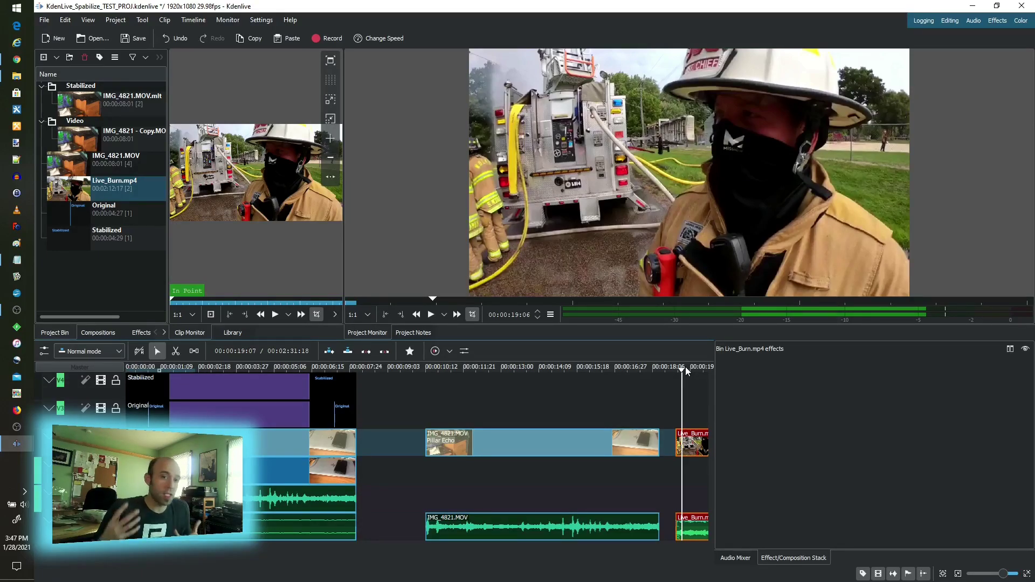
{"action": "left_click", "coordinate": [111, 23]}
{"action": "mouse_move", "coordinate": [148, 144]}
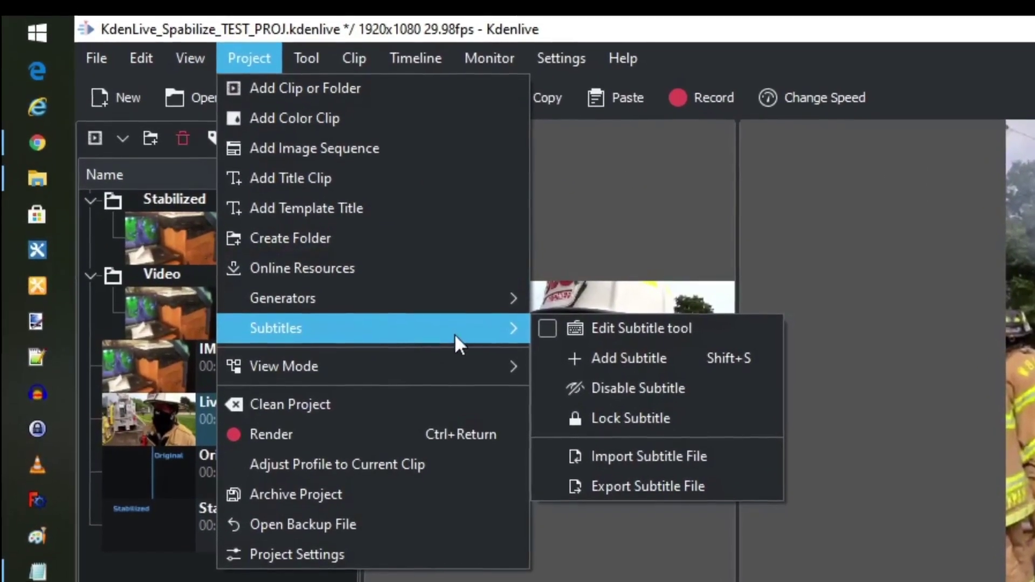
Add a subtitle track with 'Plugging in text' from 00:00:00:00 to 00:00:04:24, then play from the start.
{"action": "left_click", "coordinate": [667, 359]}
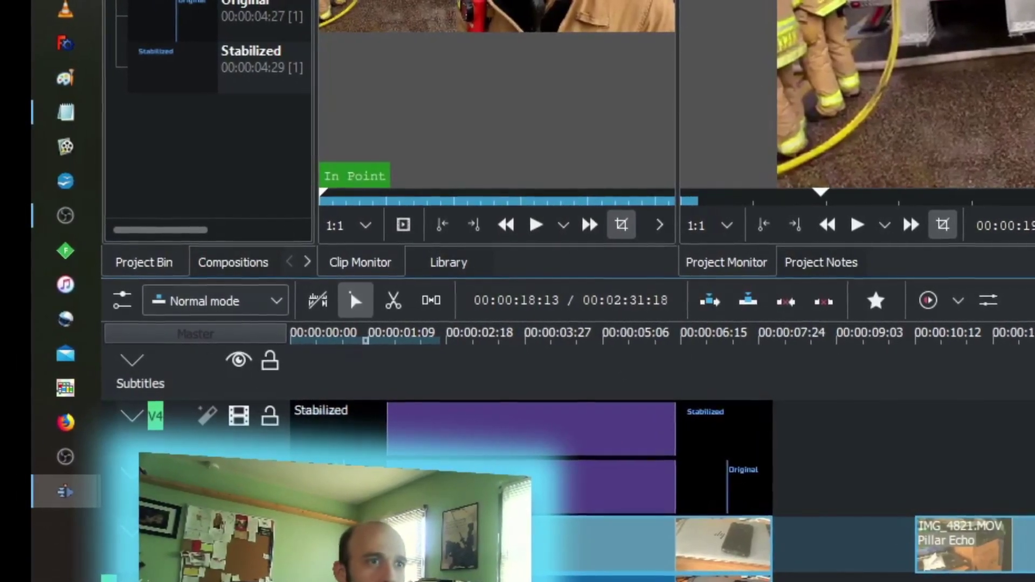
{"action": "double_click", "coordinate": [501, 375]}
{"action": "left_click_drag", "start_coordinate": [500, 374], "coordinate": [316, 381]}
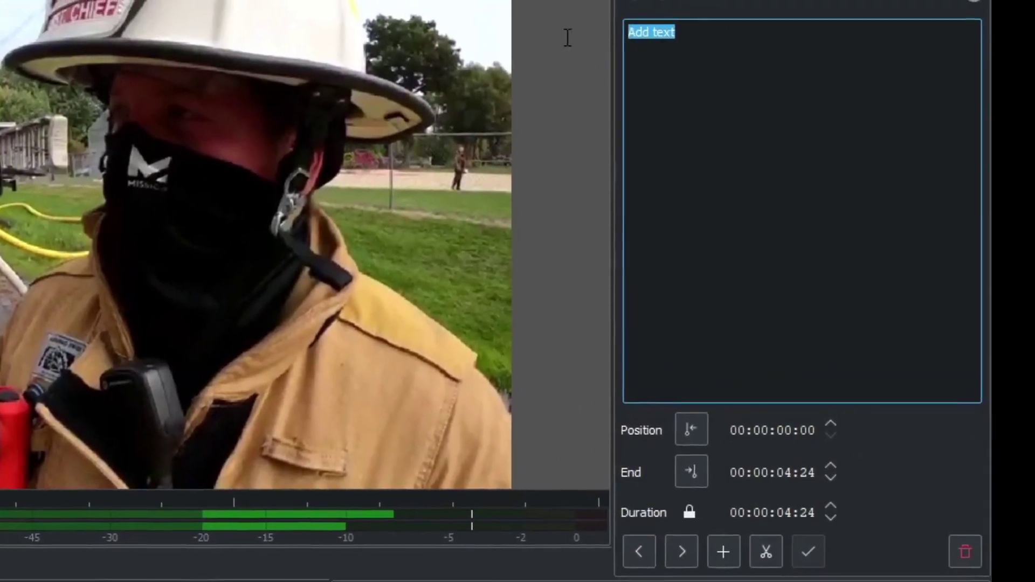
{"action": "type", "text": "Plugging "}
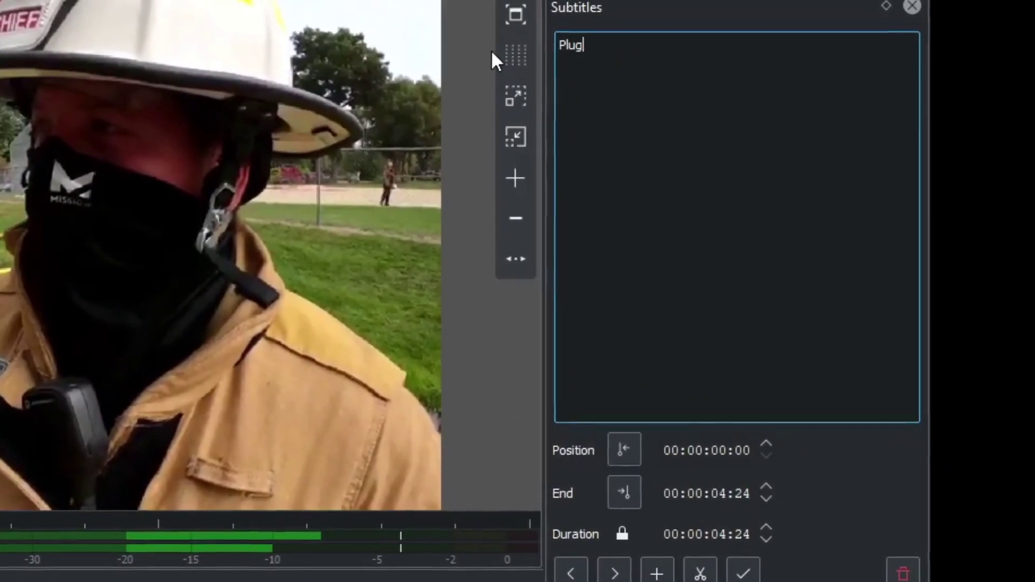
{"action": "type", "text": "in text"}
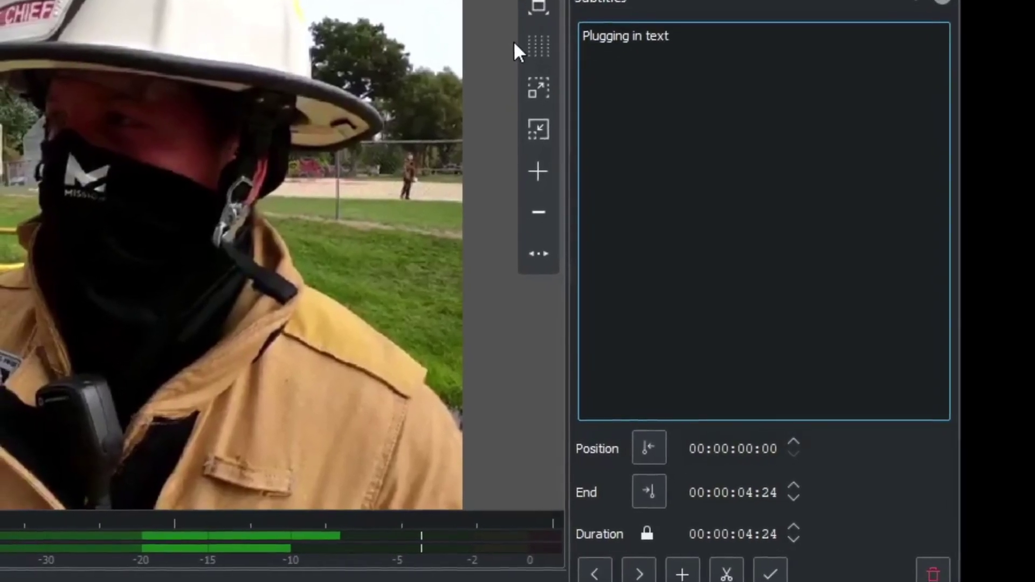
{"action": "left_click", "coordinate": [796, 567]}
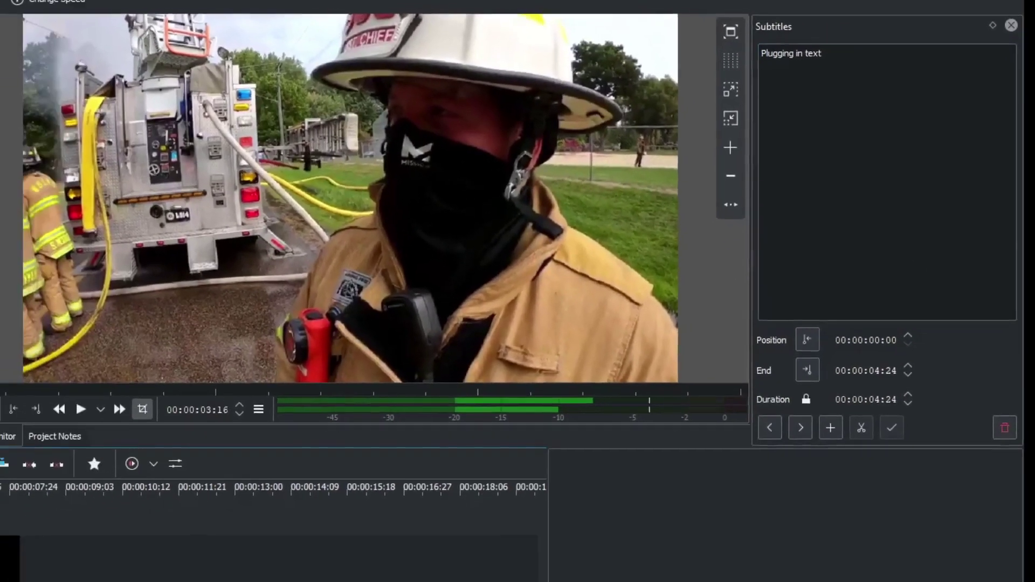
{"action": "key", "text": "Home"}
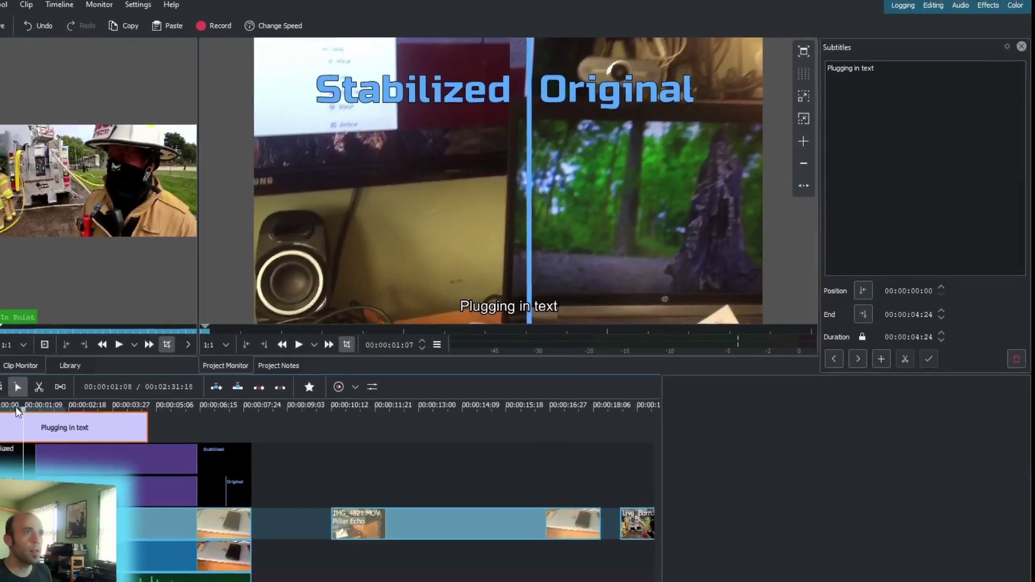
{"action": "key", "text": "space"}
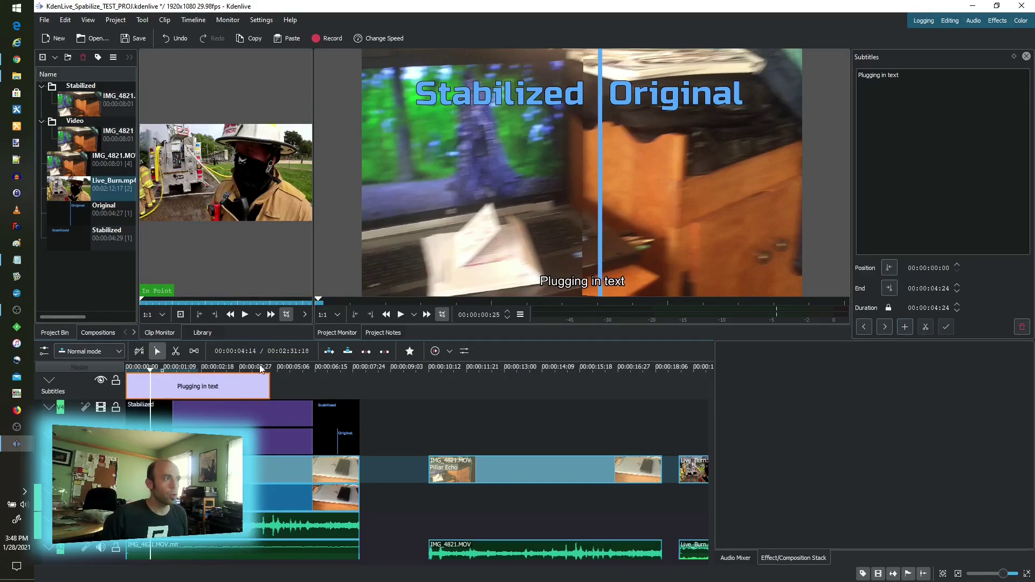
Add a 'Continue on' subtitle at 00:00:05:02, running to 00:00:10:01.
{"action": "left_click_drag", "start_coordinate": [260, 368], "coordinate": [273, 368]}
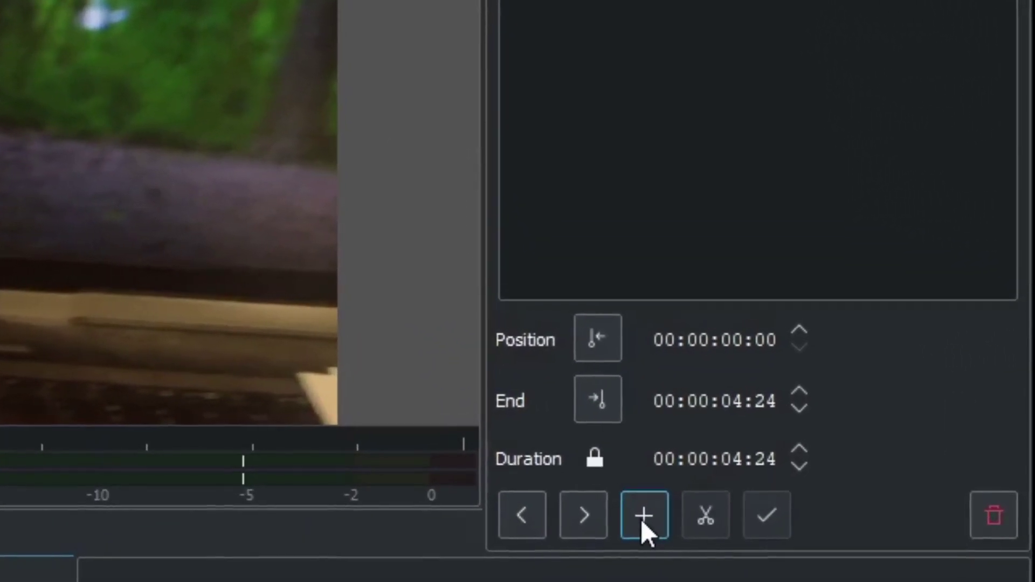
{"action": "left_click", "coordinate": [905, 327]}
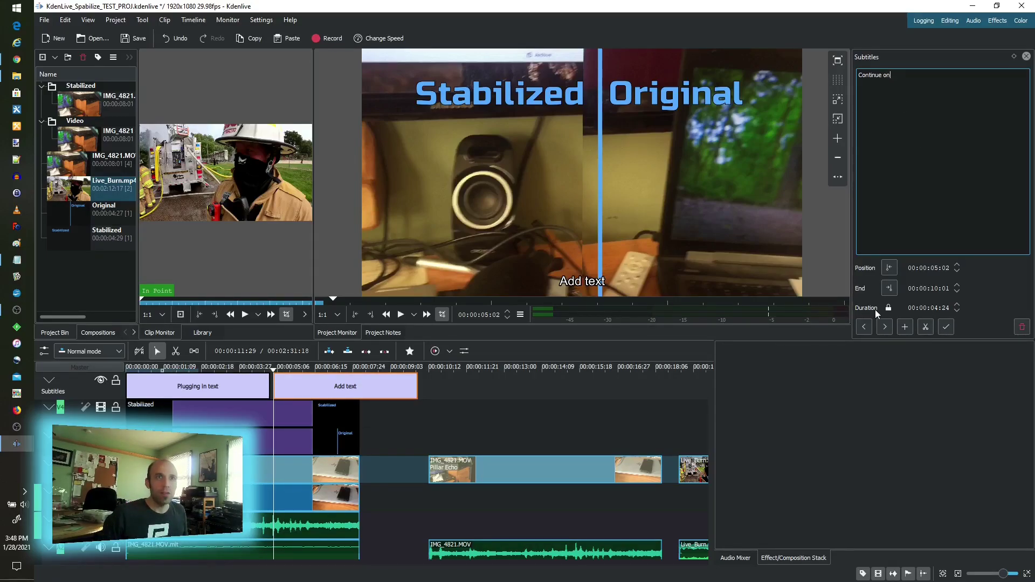
{"action": "left_click", "coordinate": [946, 327]}
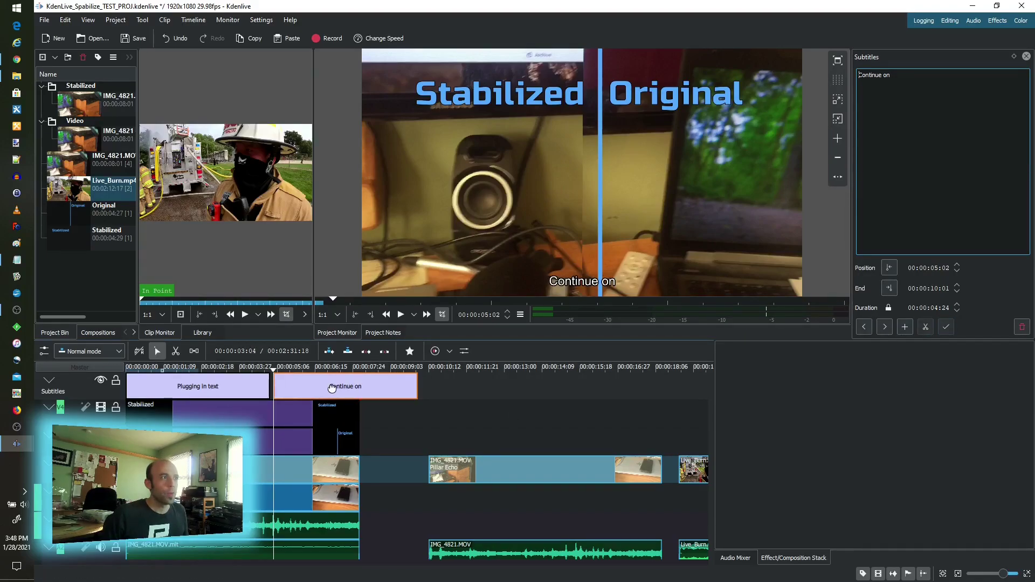
Drag 'Continue on' left so it runs 00:00:04:24 to 00:00:09:23, flush against the first subtitle.
{"action": "left_click_drag", "start_coordinate": [336, 387], "coordinate": [331, 392]}
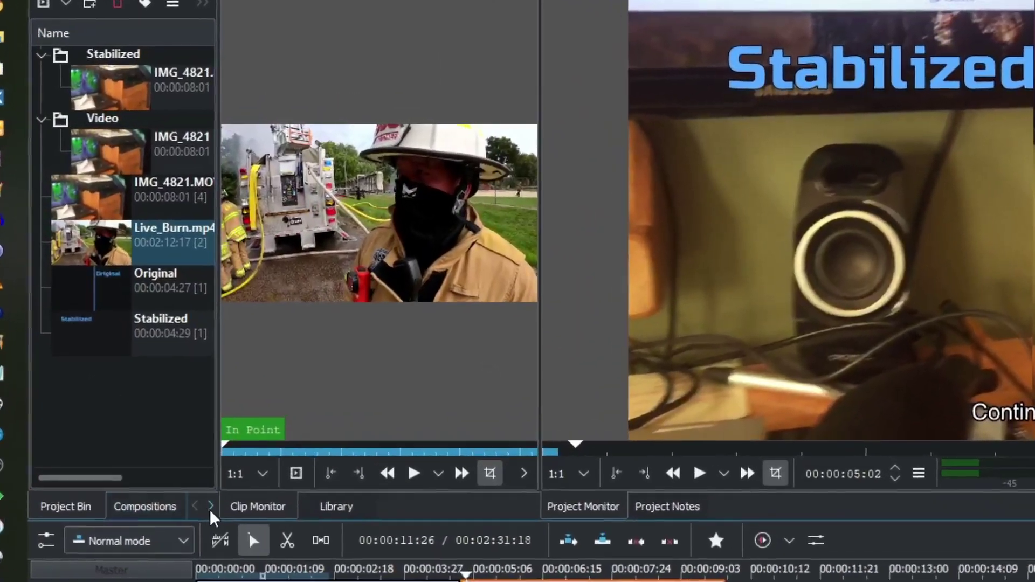
Show the Effects list in the lower-left panel and select Pillar Echo.
{"action": "left_click", "coordinate": [134, 332]}
{"action": "left_click", "coordinate": [81, 334]}
{"action": "left_click", "coordinate": [94, 558]}
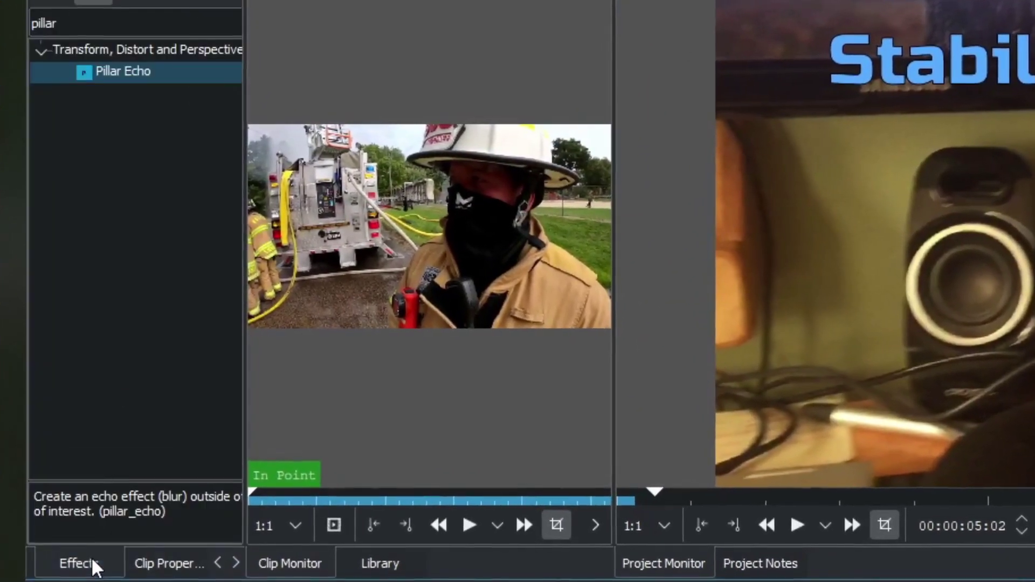
{"action": "left_click", "coordinate": [106, 80]}
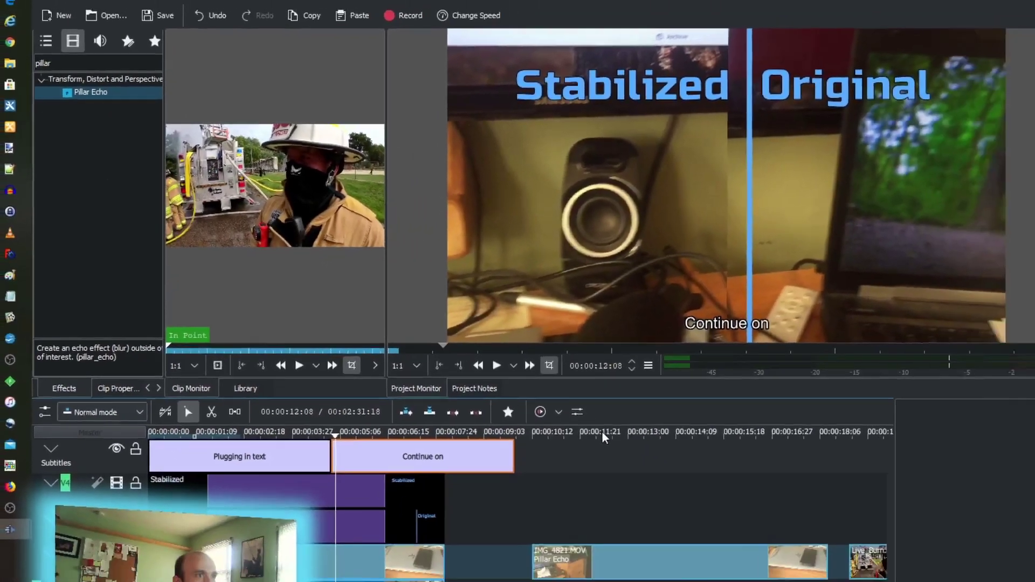
Play the Pillar Echo clip from about 00:00:10:28, then stop playback.
{"action": "left_click", "coordinate": [487, 368]}
{"action": "left_click_drag", "start_coordinate": [477, 367], "coordinate": [444, 370]}
{"action": "key", "text": "space"}
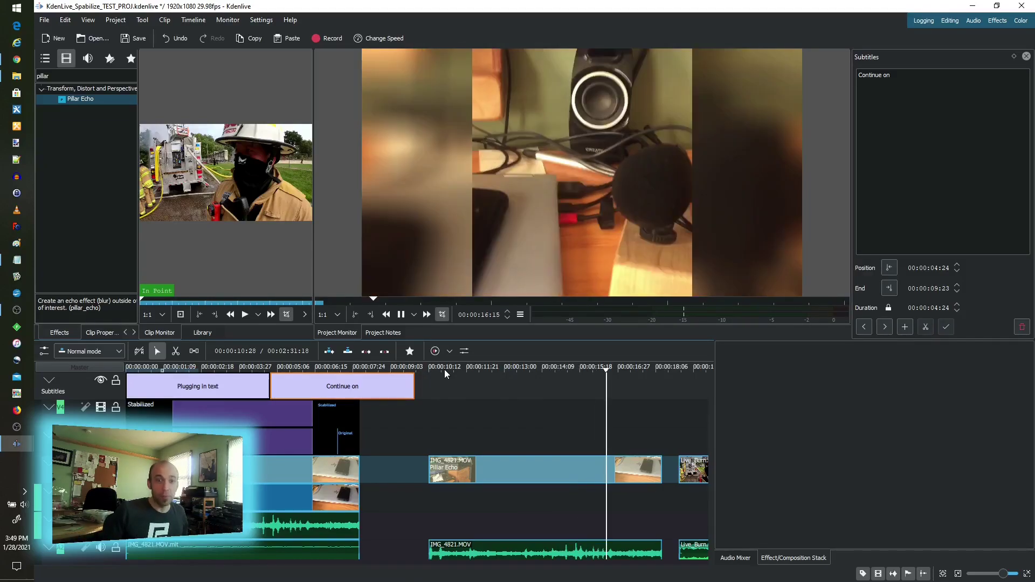
{"action": "key", "text": "space"}
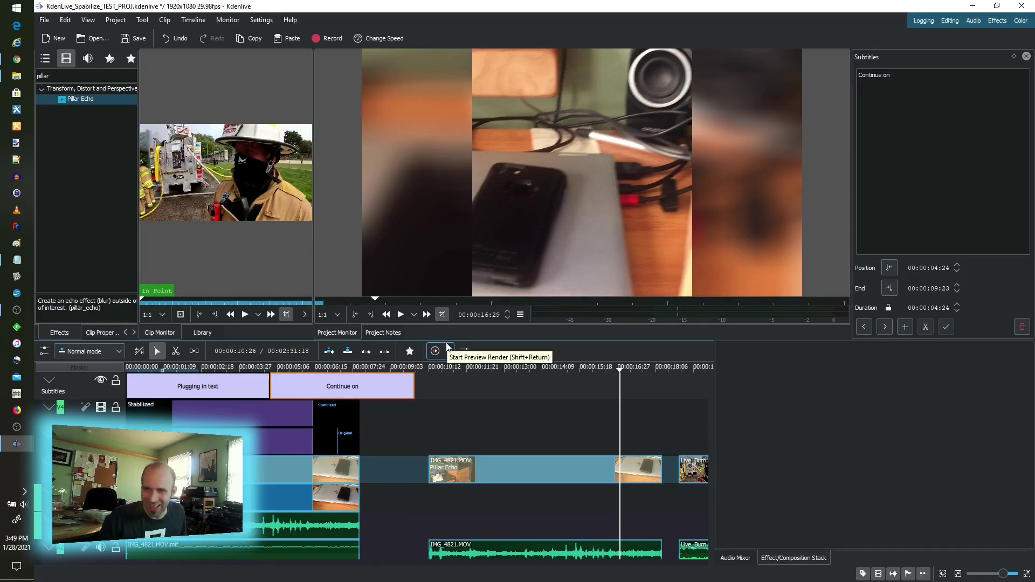
Open Online Resources and look over the library list without changing it.
{"action": "left_click", "coordinate": [125, 22]}
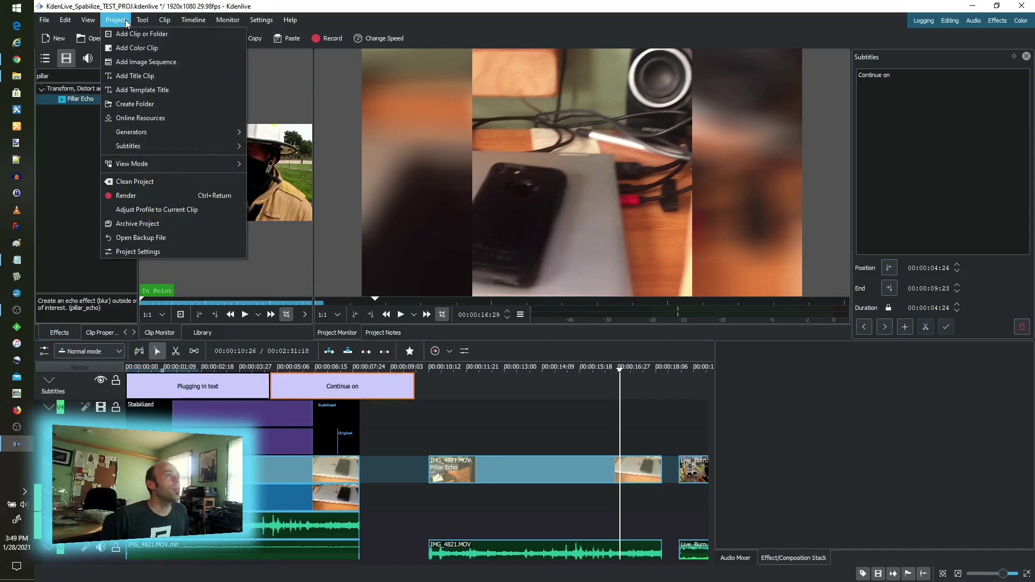
{"action": "left_click", "coordinate": [157, 119]}
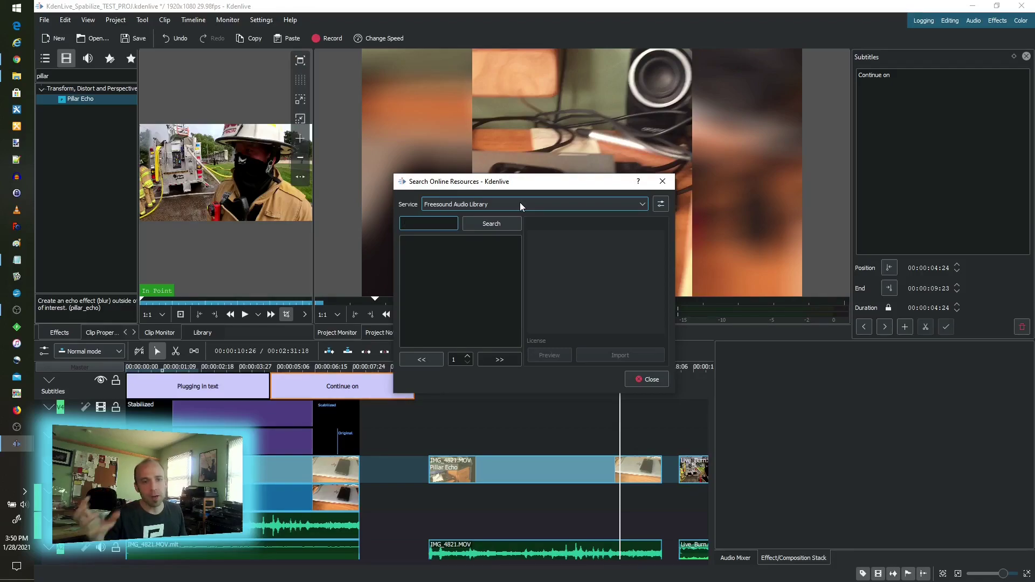
{"action": "left_click", "coordinate": [520, 203]}
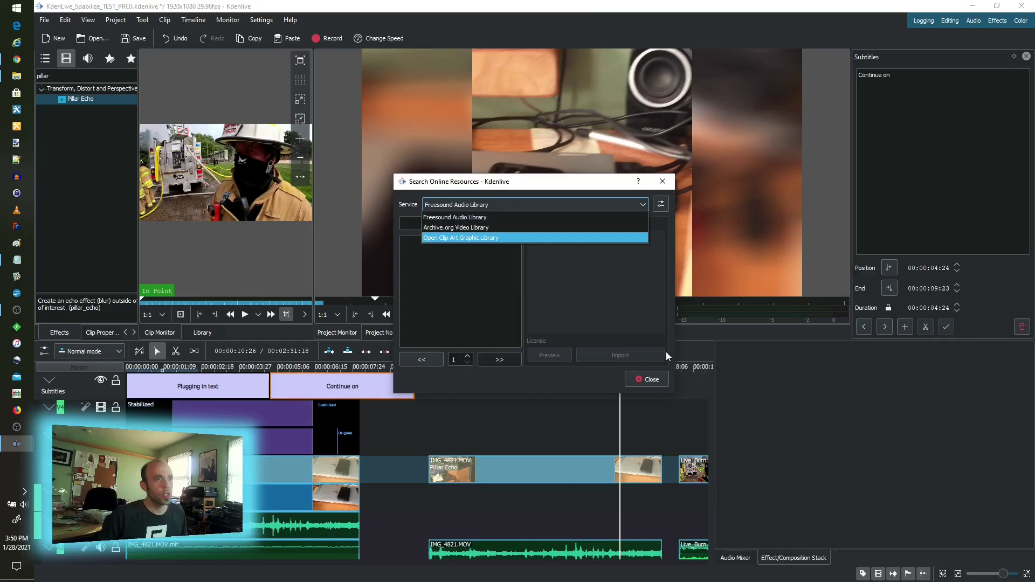
{"action": "left_click", "coordinate": [663, 182]}
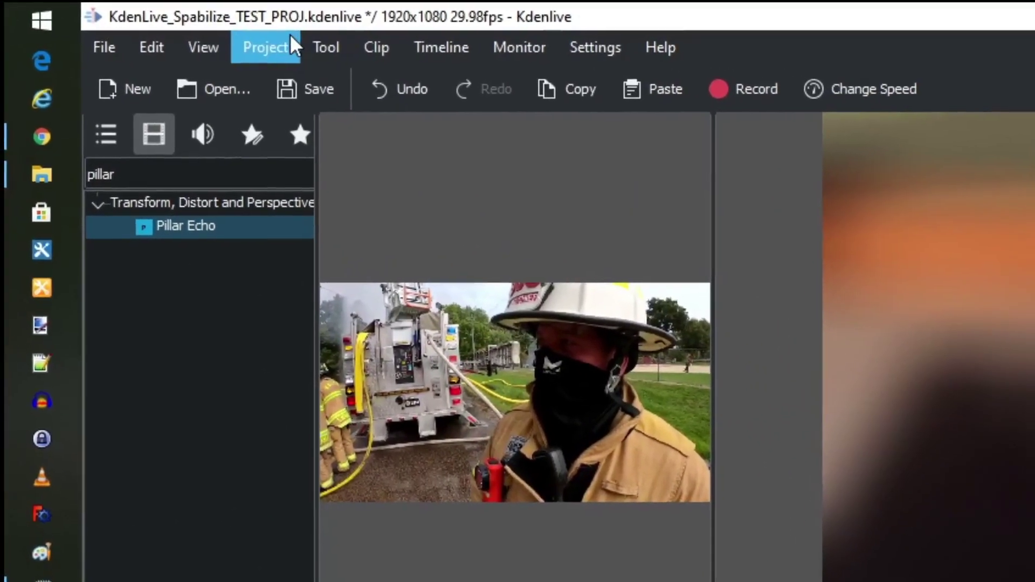
Search the Archive.org Video Library for 'fire' in Online Resources.
{"action": "left_click", "coordinate": [248, 42]}
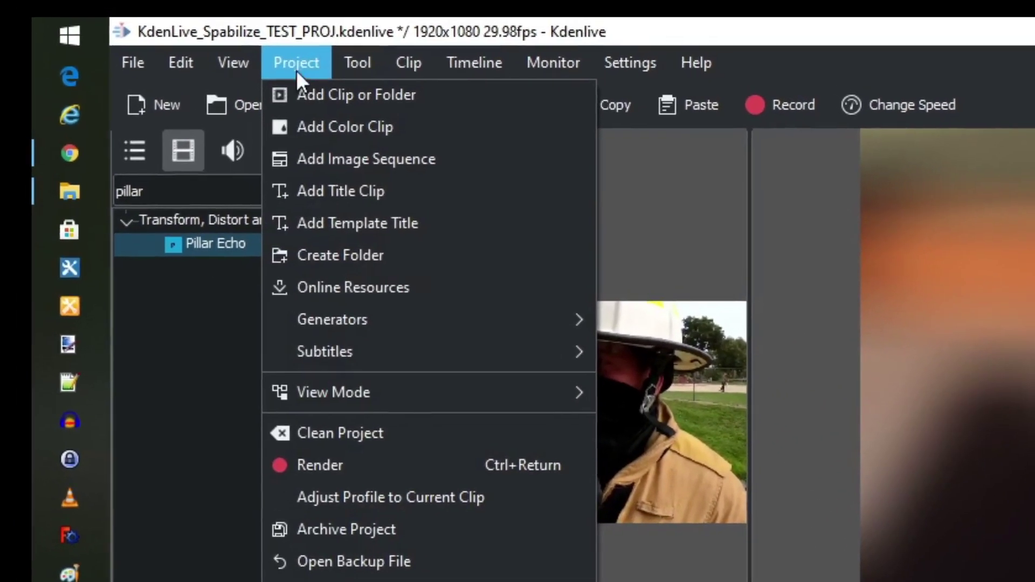
{"action": "left_click", "coordinate": [400, 291]}
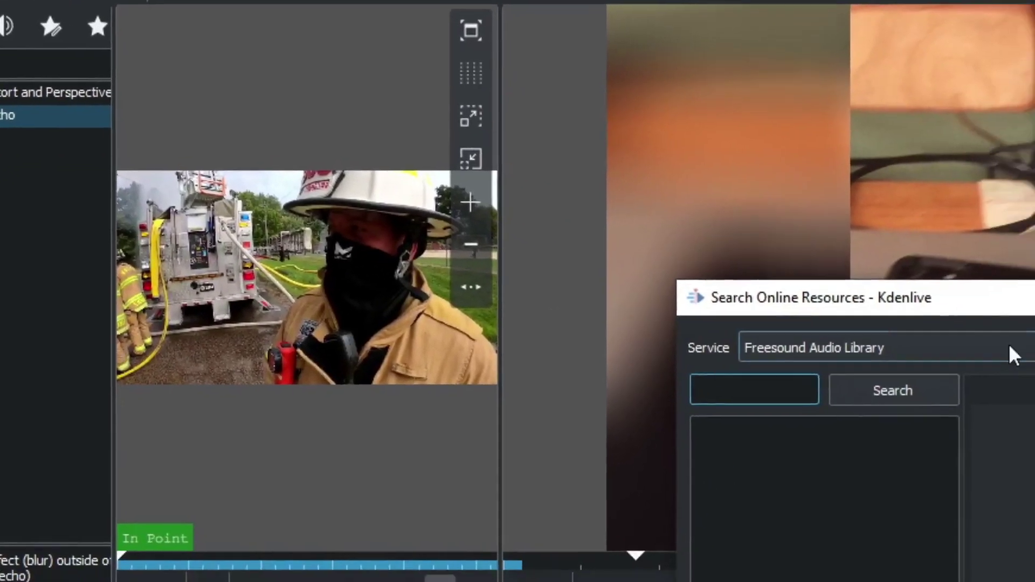
{"action": "left_click", "coordinate": [1010, 351]}
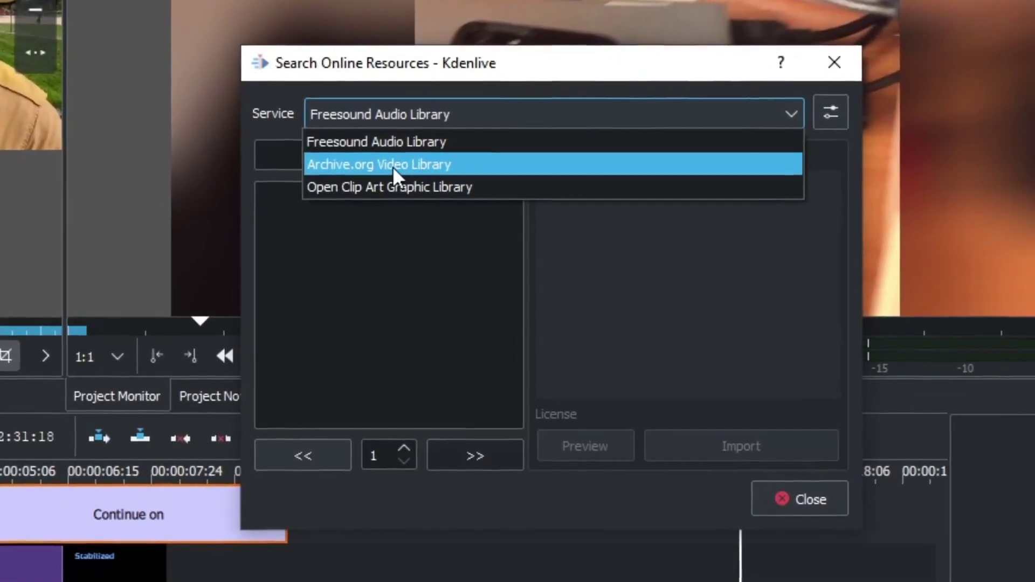
{"action": "left_click", "coordinate": [401, 162]}
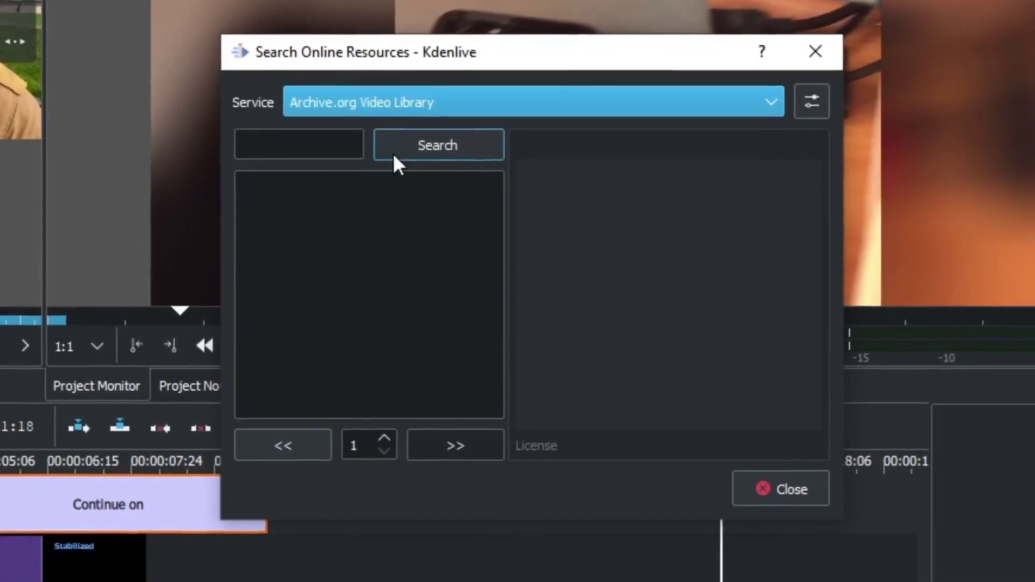
{"action": "left_click", "coordinate": [304, 150]}
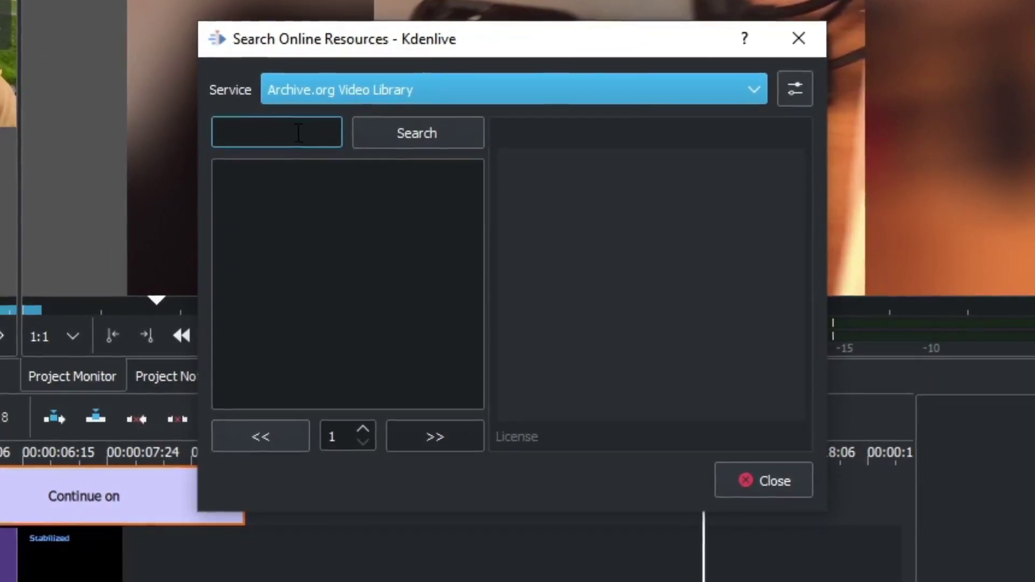
{"action": "type", "text": "fire"}
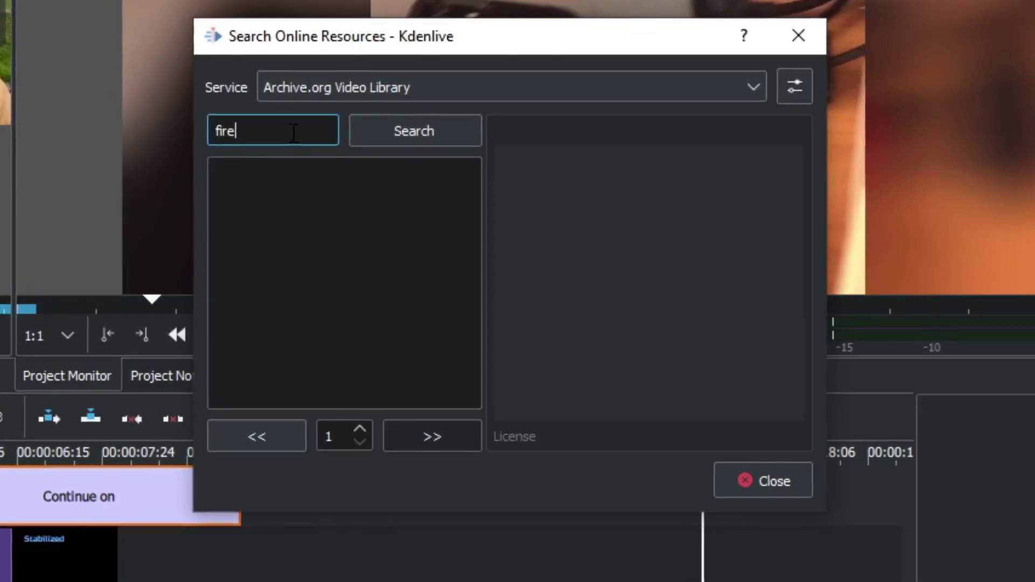
{"action": "left_click", "coordinate": [381, 138]}
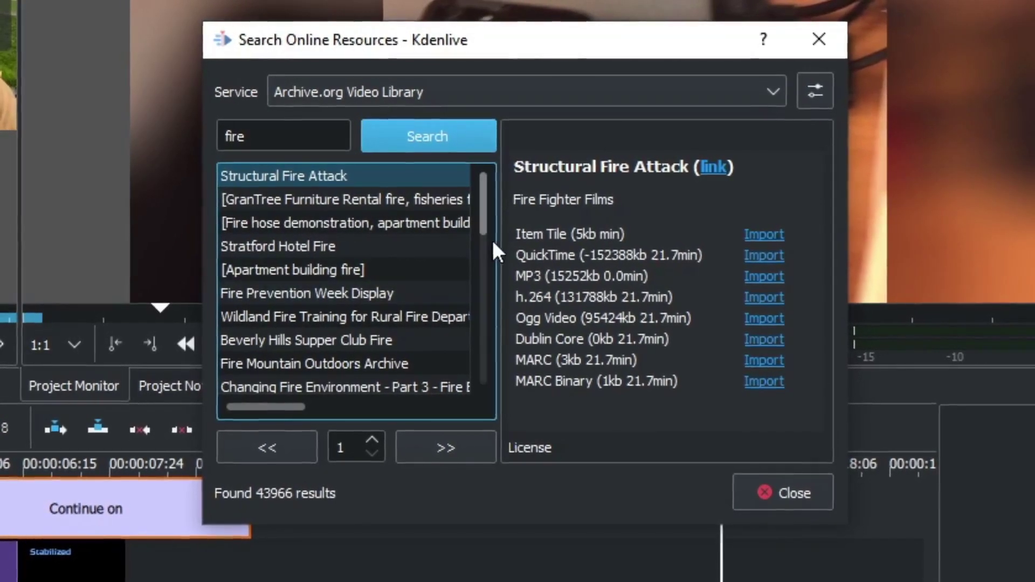
Scroll the 43966 'fire' results to view Structural Fire Attack's formats, such as h.264 and Ogg Video.
{"action": "left_click_drag", "start_coordinate": [484, 215], "coordinate": [485, 177]}
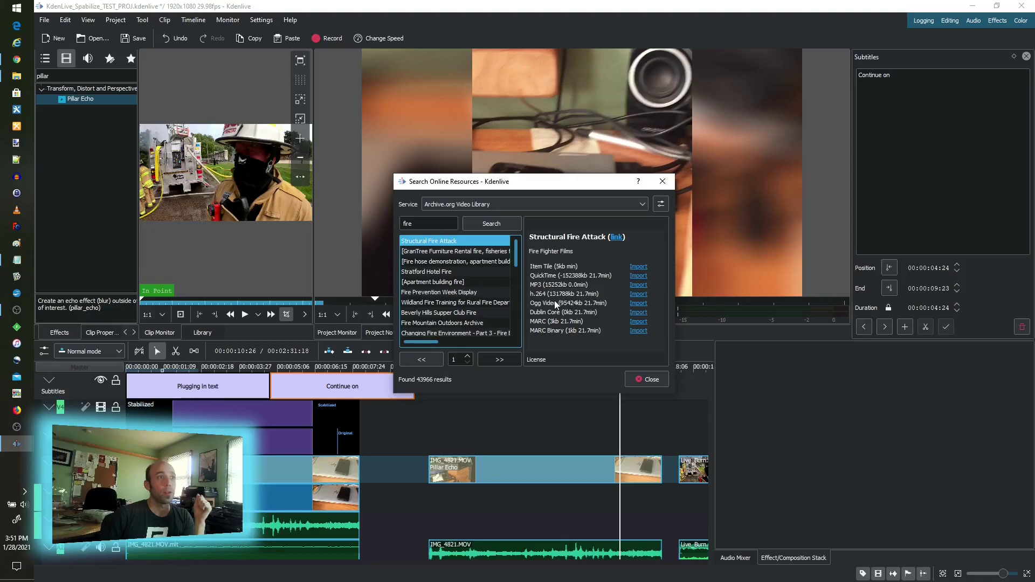
Close the online resources search, move the playhead to about 00:00:19, and open the Project menu.
{"action": "left_click", "coordinate": [646, 380]}
{"action": "left_click", "coordinate": [681, 370]}
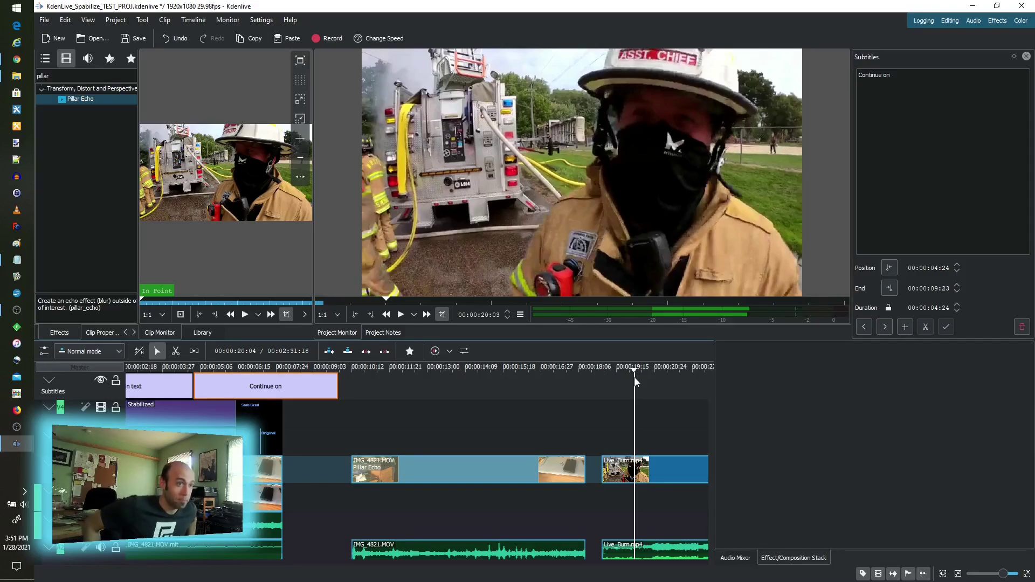
{"action": "left_click", "coordinate": [114, 19]}
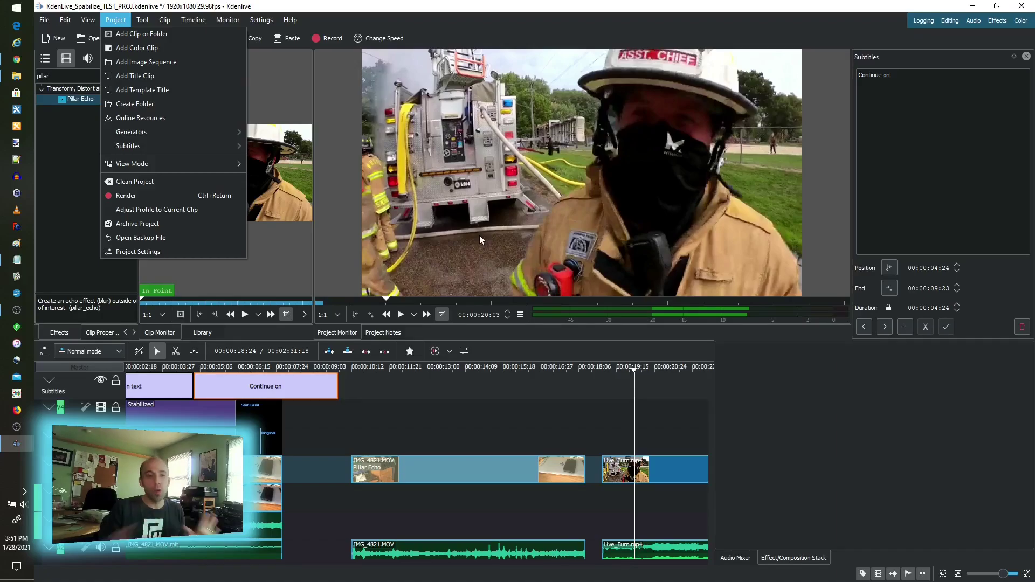
Switch the lower-left panel to the Project Bin and show Project > Generators (Counter, Color Bars, White Noise).
{"action": "left_click", "coordinate": [56, 167]}
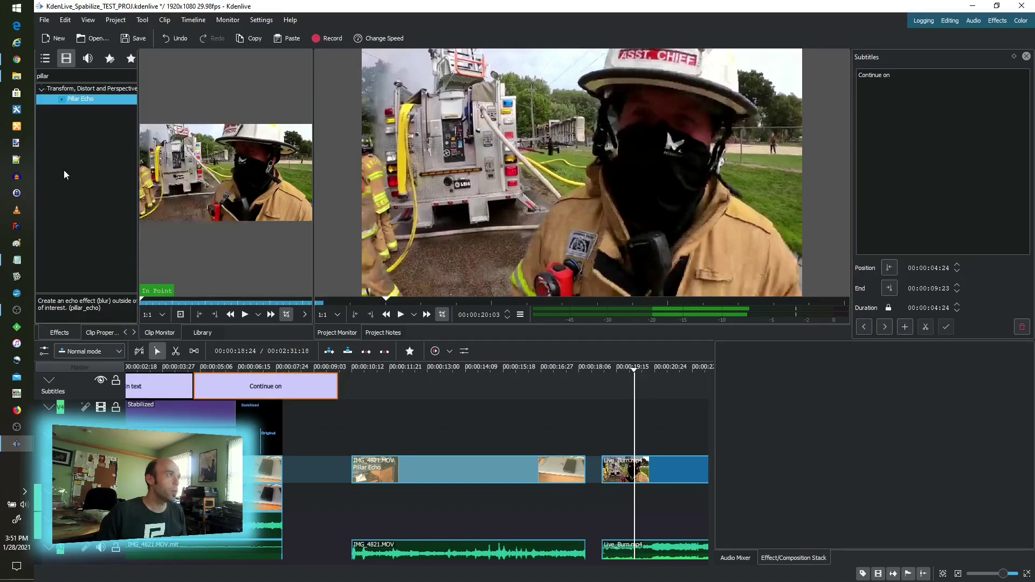
{"action": "left_click", "coordinate": [126, 332]}
{"action": "left_click", "coordinate": [55, 332]}
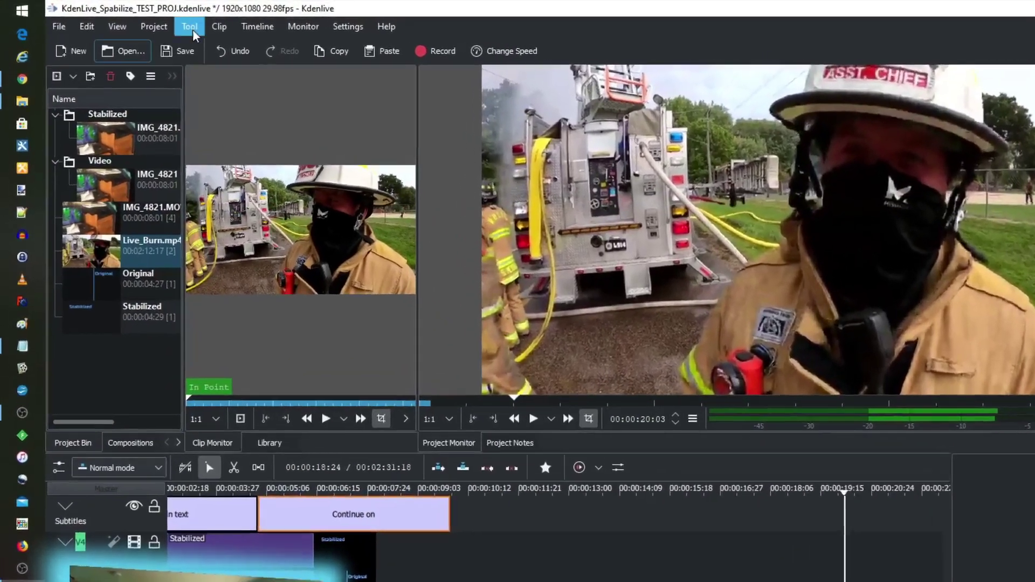
{"action": "left_click", "coordinate": [116, 20]}
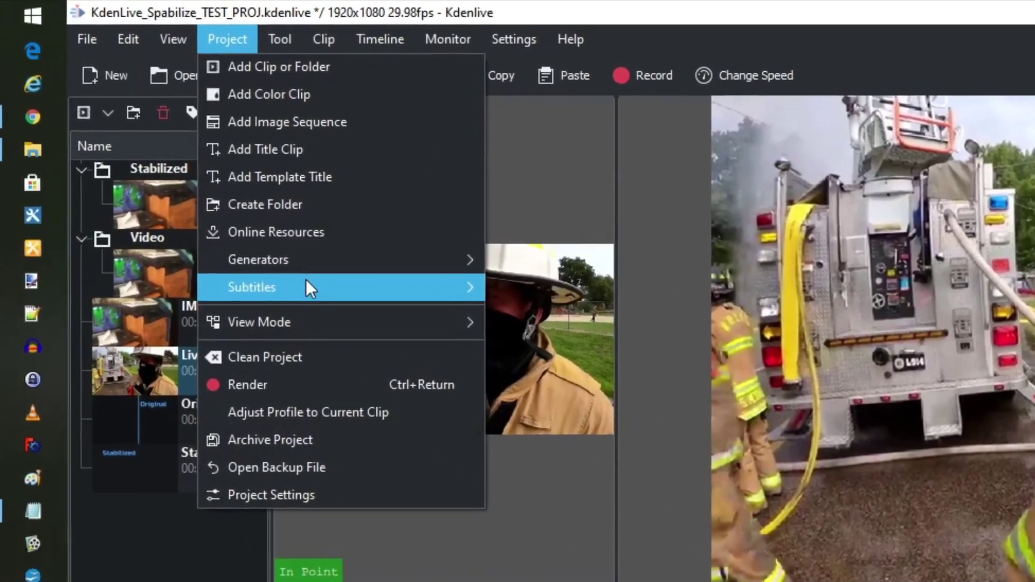
{"action": "mouse_move", "coordinate": [275, 233]}
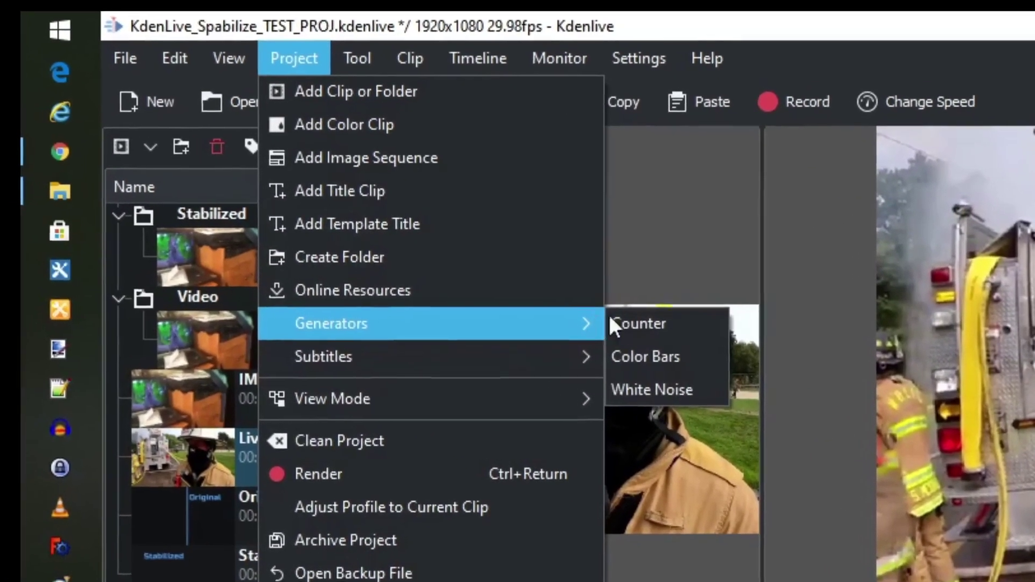
Set up a silent, count-down Counter generator lasting 00:00:04:12 with Seconds to 1 style and no background.
{"action": "left_click", "coordinate": [647, 323]}
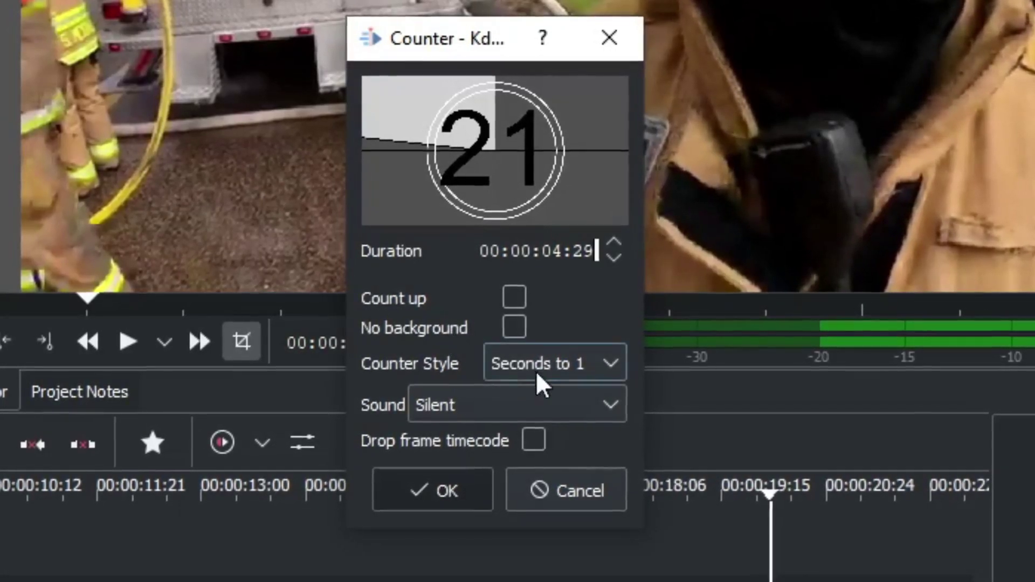
{"action": "left_click", "coordinate": [515, 296]}
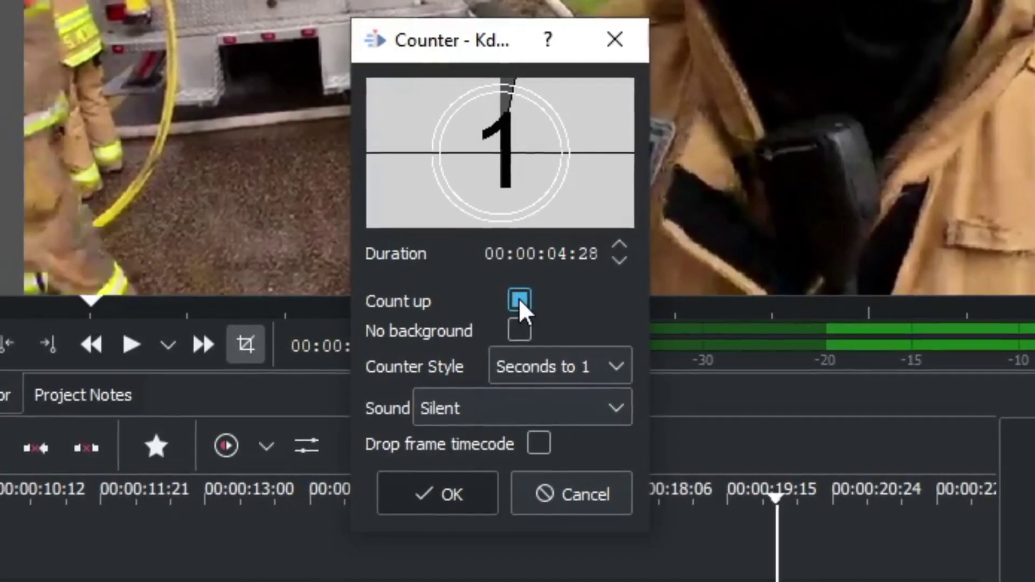
{"action": "left_click", "coordinate": [525, 302]}
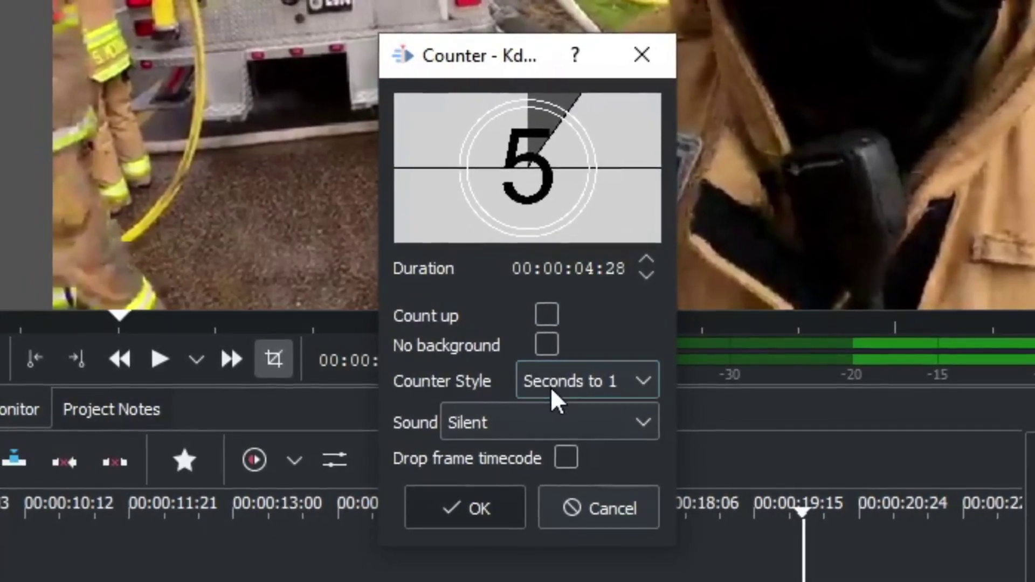
{"action": "left_click", "coordinate": [642, 423]}
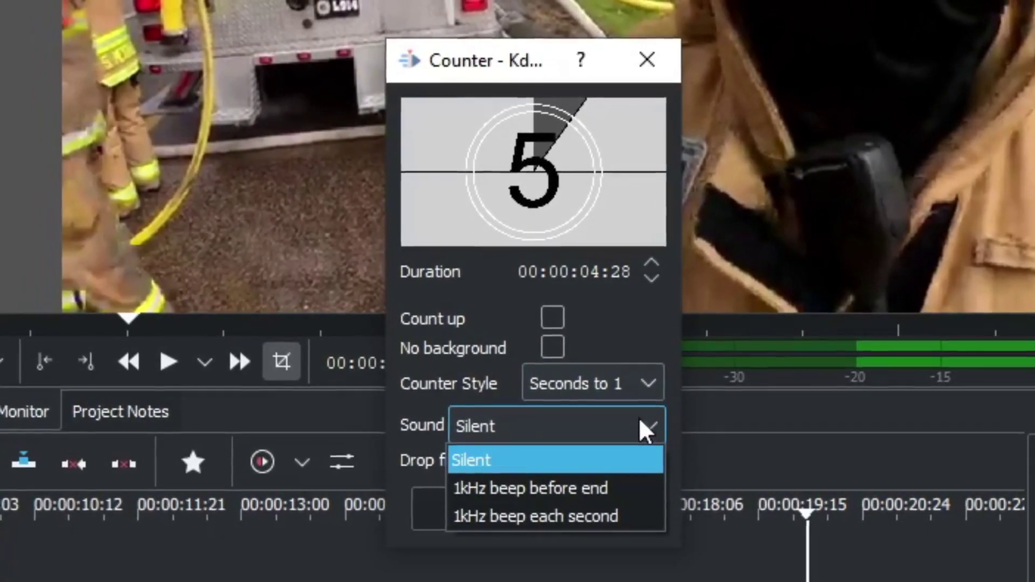
{"action": "left_click", "coordinate": [638, 418]}
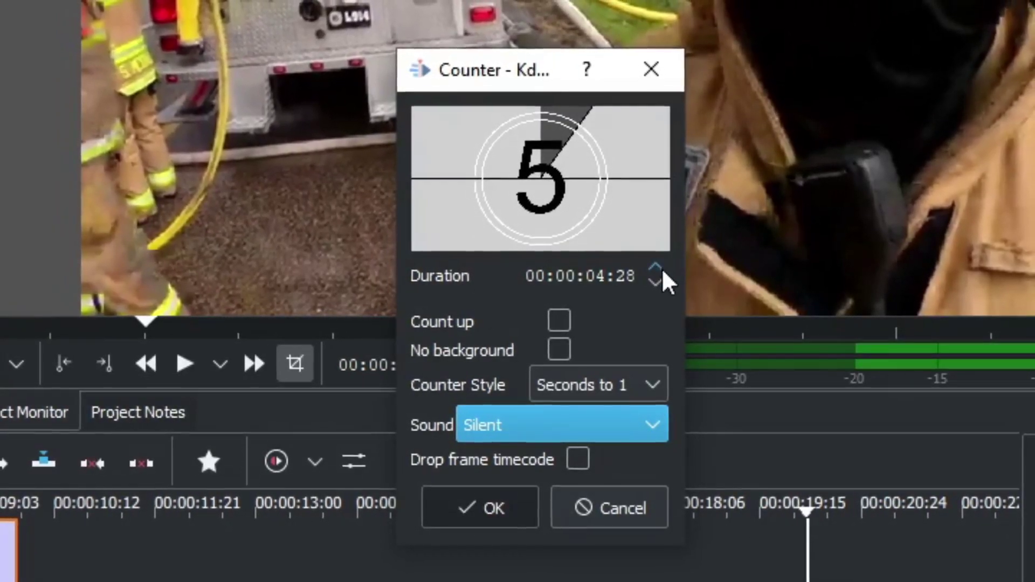
{"action": "scroll", "coordinate": [658, 281], "scroll_direction": "down", "scroll_amount": 13}
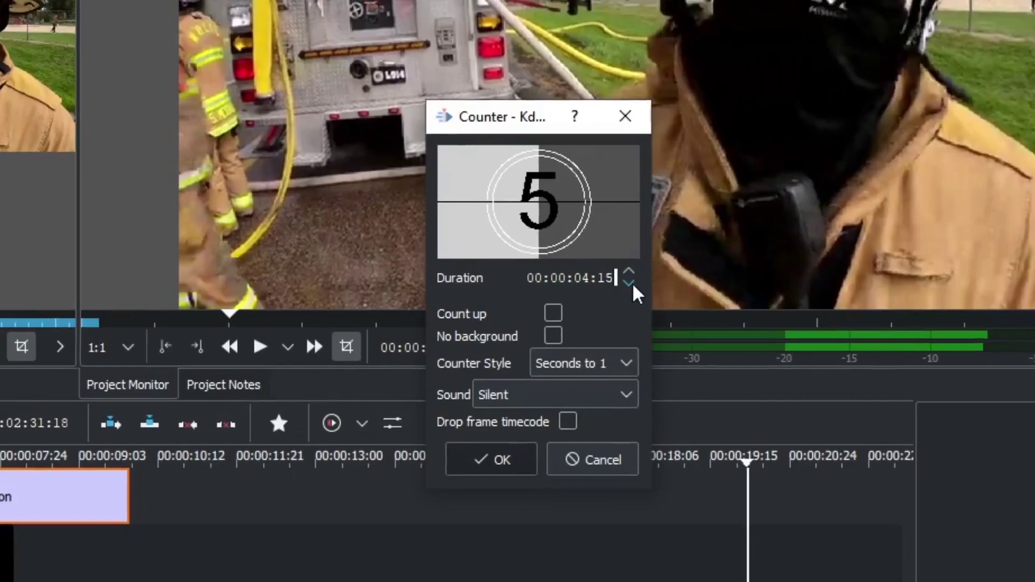
{"action": "scroll", "coordinate": [629, 281], "scroll_direction": "down", "scroll_amount": 3}
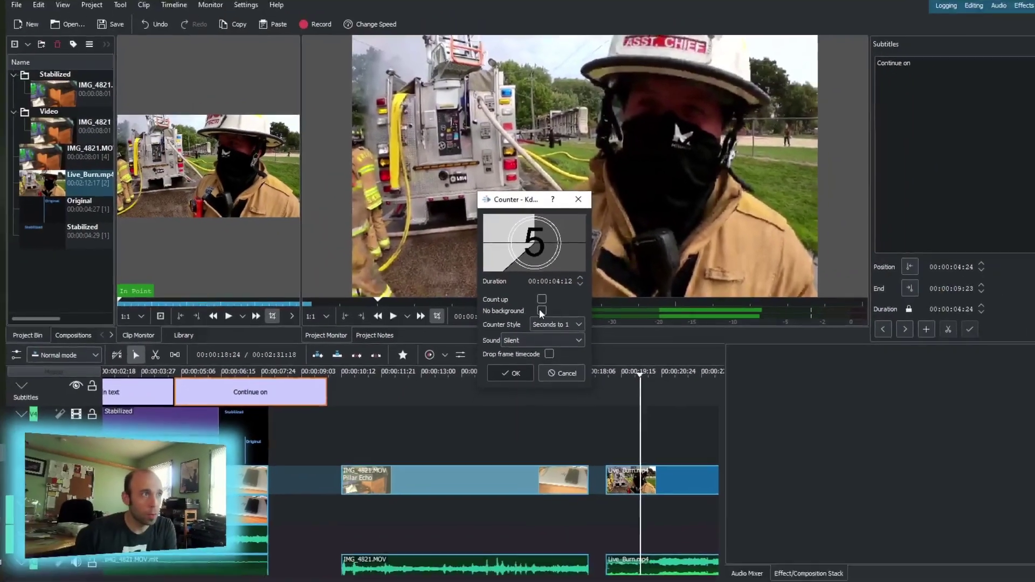
{"action": "left_click", "coordinate": [553, 336]}
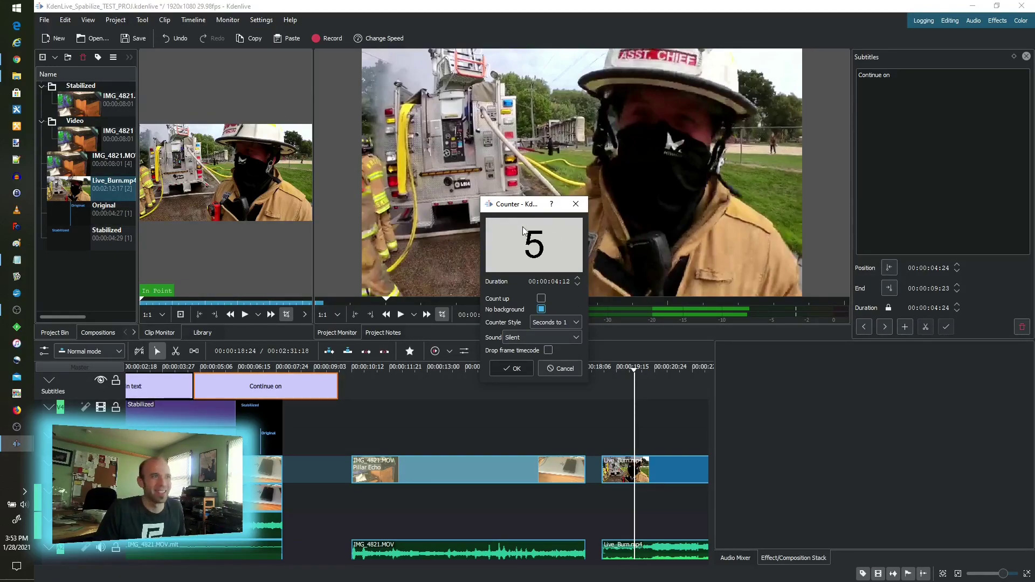
Accept the counter settings and save the clip as test_counter_1 in the STOCK folder.
{"action": "left_click", "coordinate": [509, 369]}
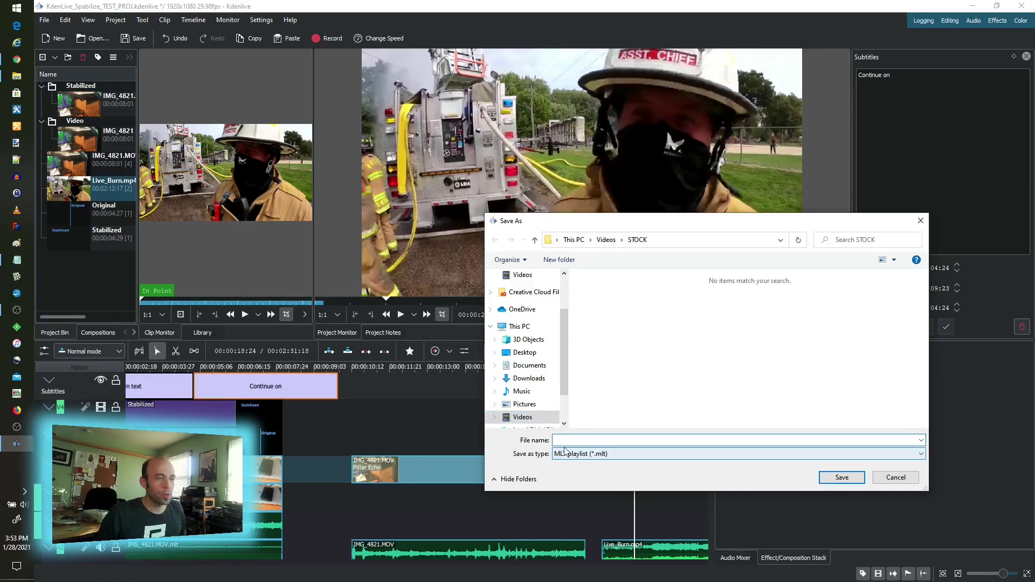
{"action": "type", "text": "test_counter_1"}
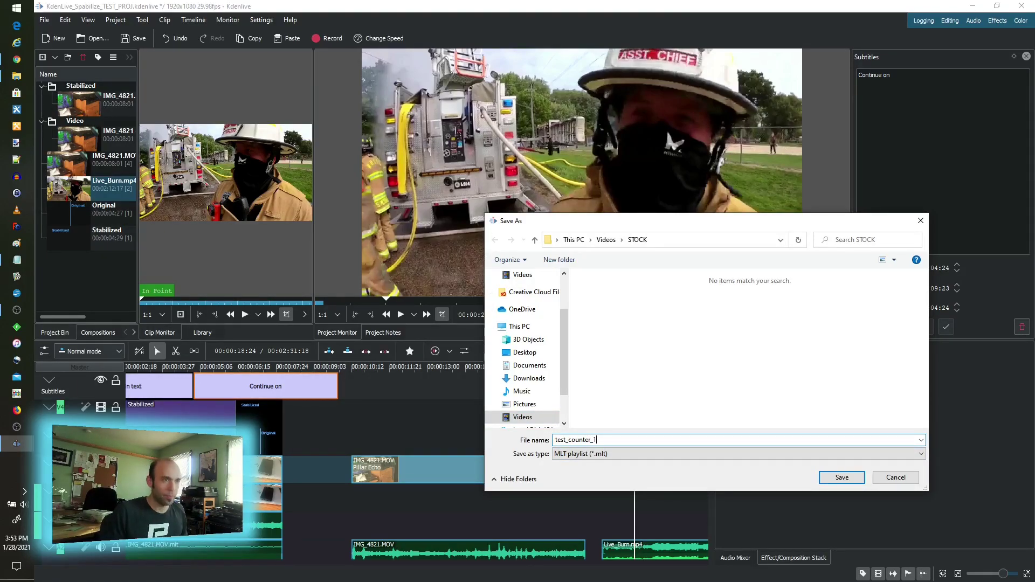
{"action": "left_click", "coordinate": [822, 477]}
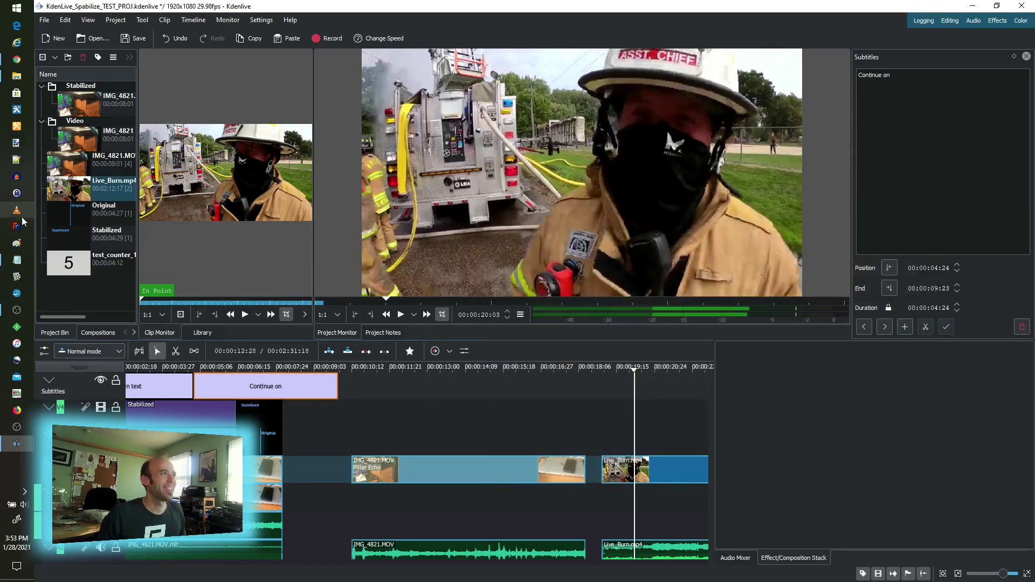
Preview test_counter_1 and drop it onto a lower video track near 00:00:11:02.
{"action": "left_click_drag", "start_coordinate": [76, 270], "coordinate": [500, 411]}
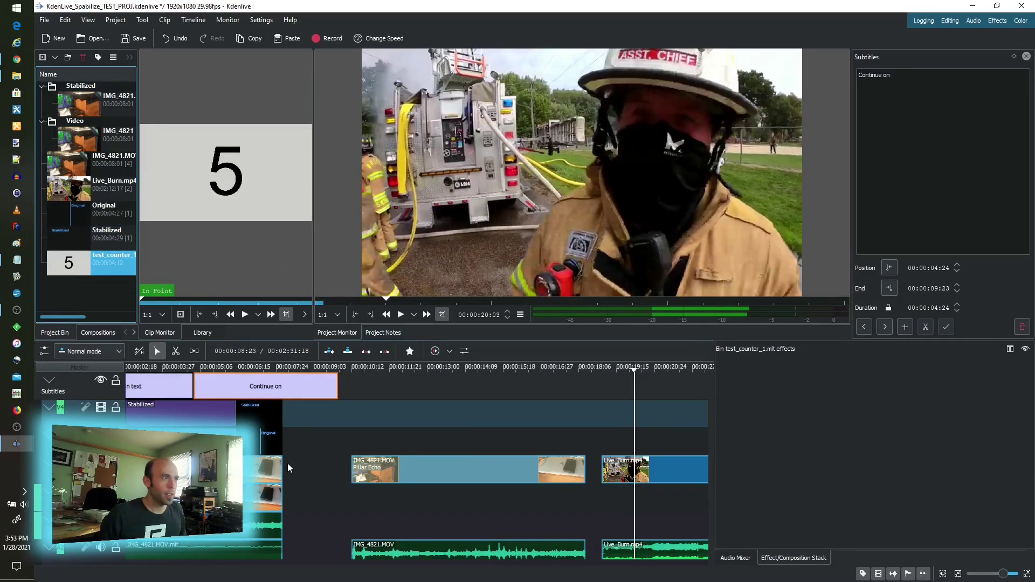
{"action": "left_click", "coordinate": [371, 435]}
{"action": "left_click_drag", "start_coordinate": [117, 278], "coordinate": [400, 533]}
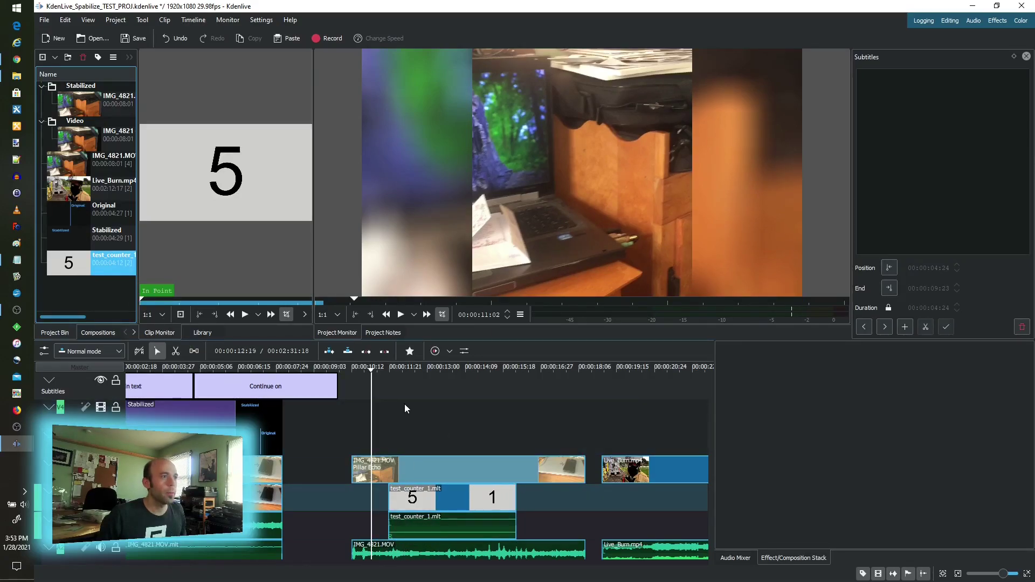
Slide the counter clip to start just before IMG_4821.MOV and play the countdown.
{"action": "left_click", "coordinate": [446, 495]}
{"action": "left_click_drag", "start_coordinate": [432, 497], "coordinate": [349, 402]}
{"action": "left_click_drag", "start_coordinate": [343, 366], "coordinate": [317, 369]}
{"action": "key", "text": "space"}
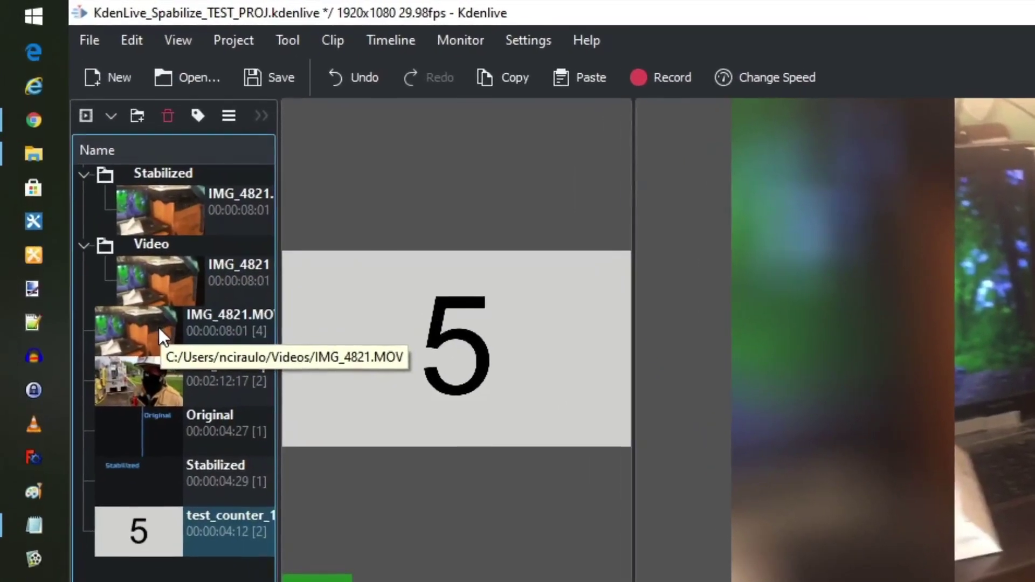
Delete the 'Continue on' subtitle clip from the subtitle track, emptying the subtitles list.
{"action": "right_click", "coordinate": [160, 331]}
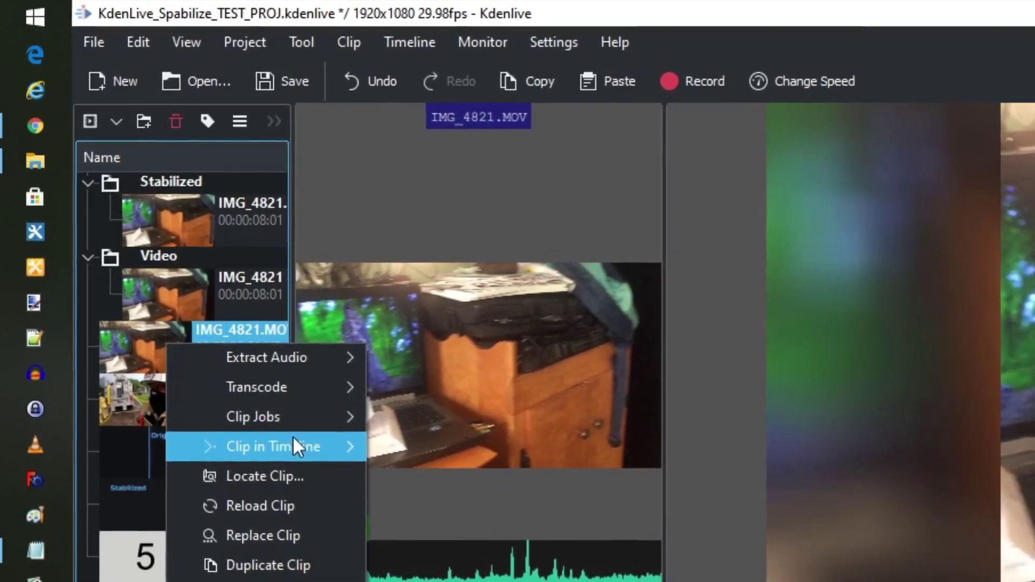
{"action": "mouse_move", "coordinate": [283, 399]}
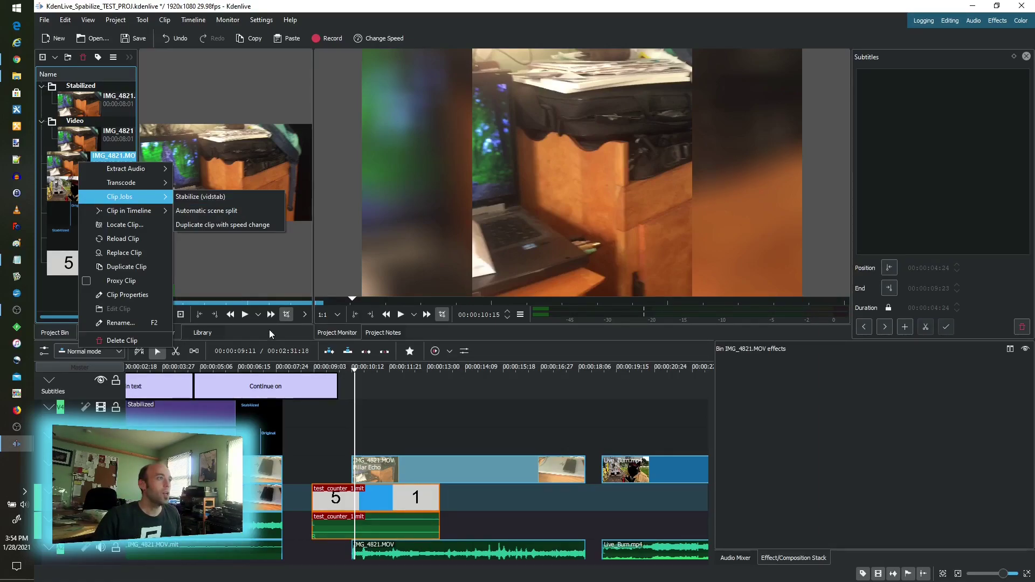
{"action": "left_click", "coordinate": [298, 384]}
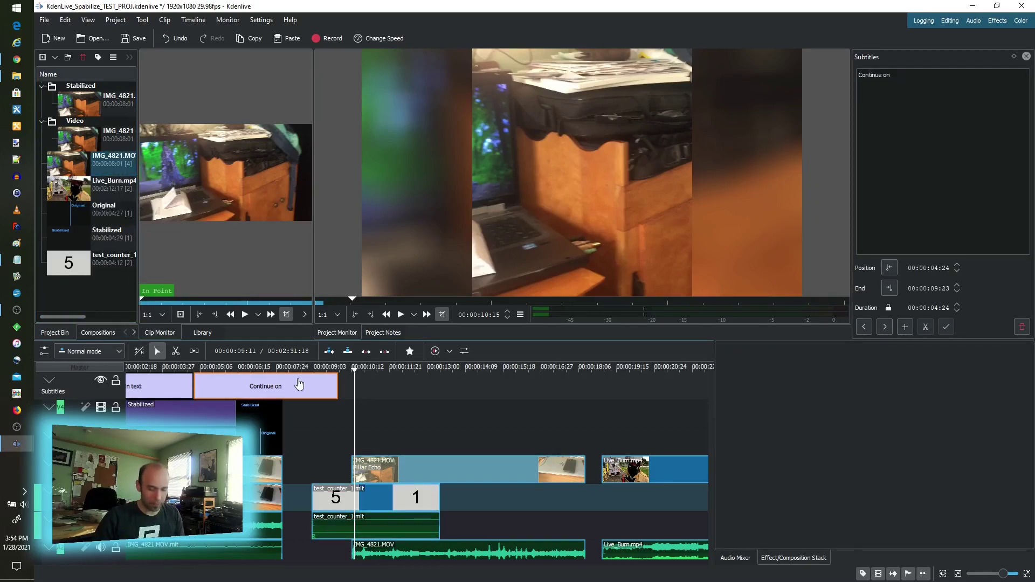
{"action": "key", "text": "Delete"}
Rewind the playhead to the start, then play and pause at 00:00:03:18 on the Stabilized/Original frame.
{"action": "left_click_drag", "start_coordinate": [232, 366], "coordinate": [16, 366]}
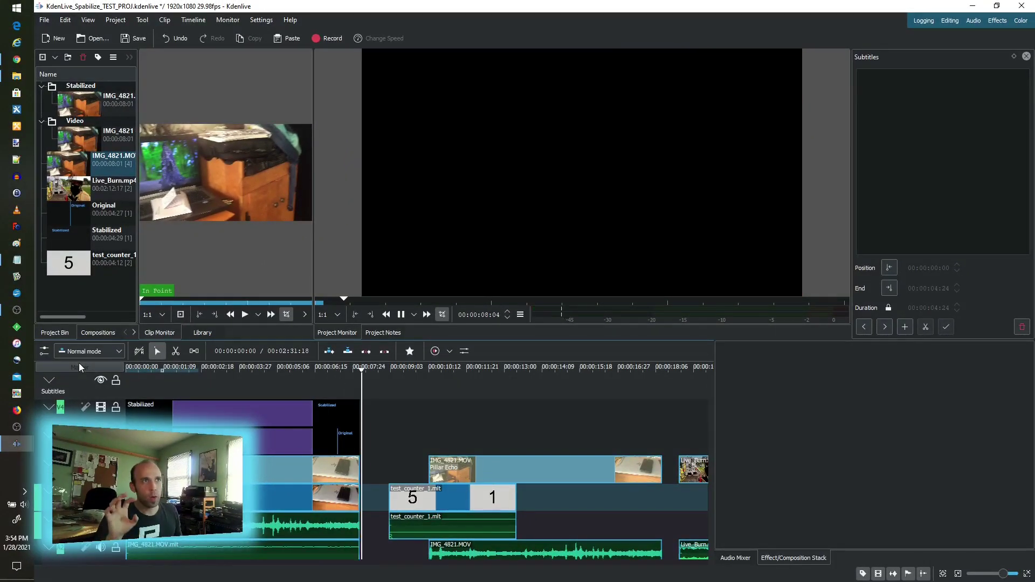
{"action": "left_click_drag", "start_coordinate": [249, 367], "coordinate": [92, 367]}
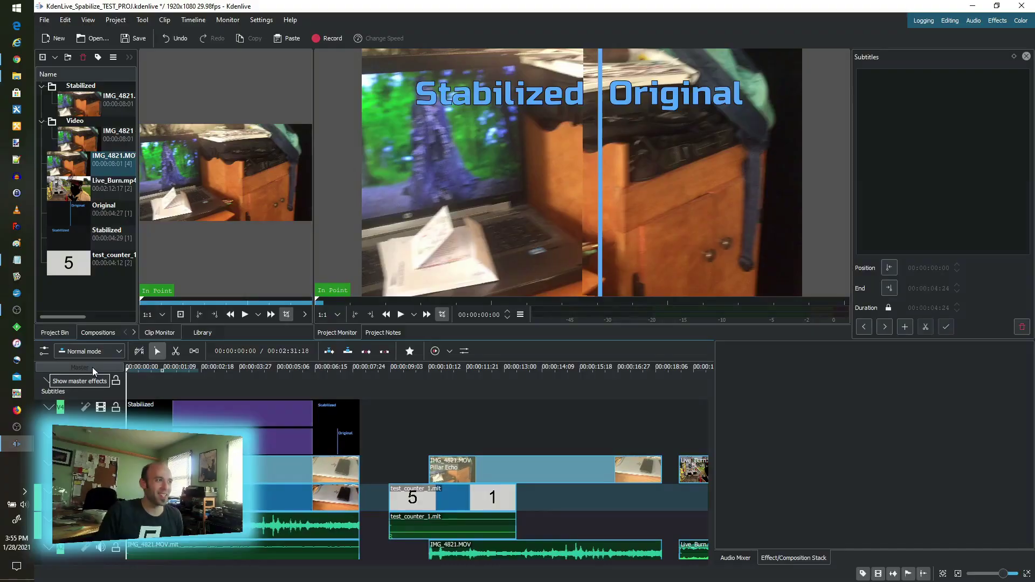
{"action": "key", "text": "space"}
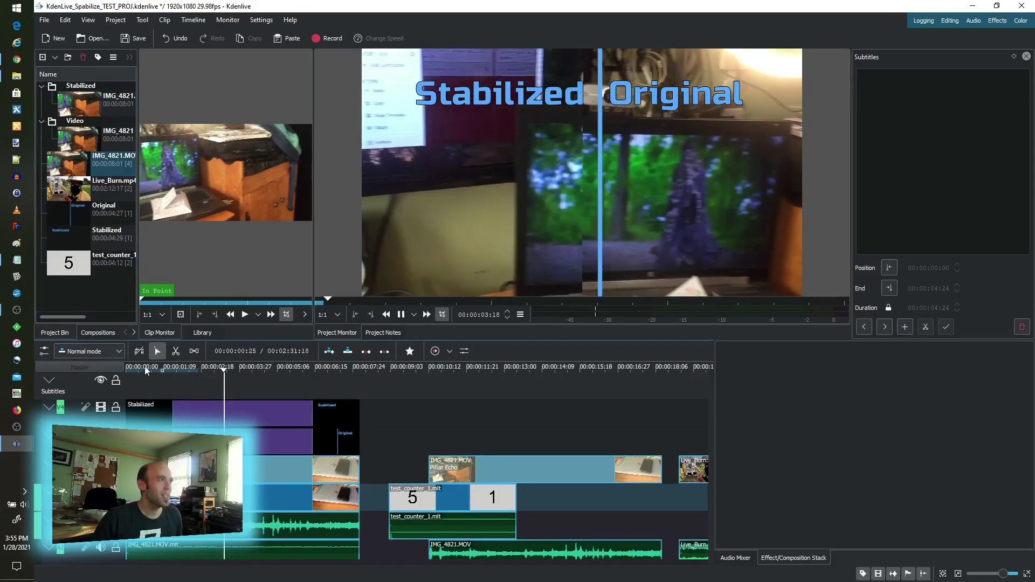
{"action": "key", "text": "space"}
{"action": "right_click", "coordinate": [79, 174]}
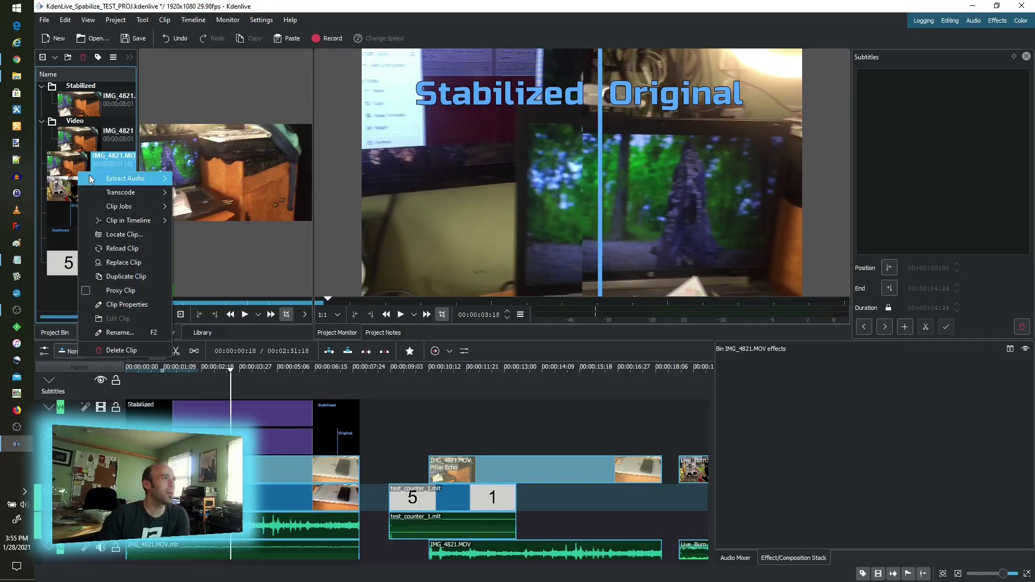
{"action": "mouse_move", "coordinate": [125, 207]}
{"action": "left_click", "coordinate": [200, 206]}
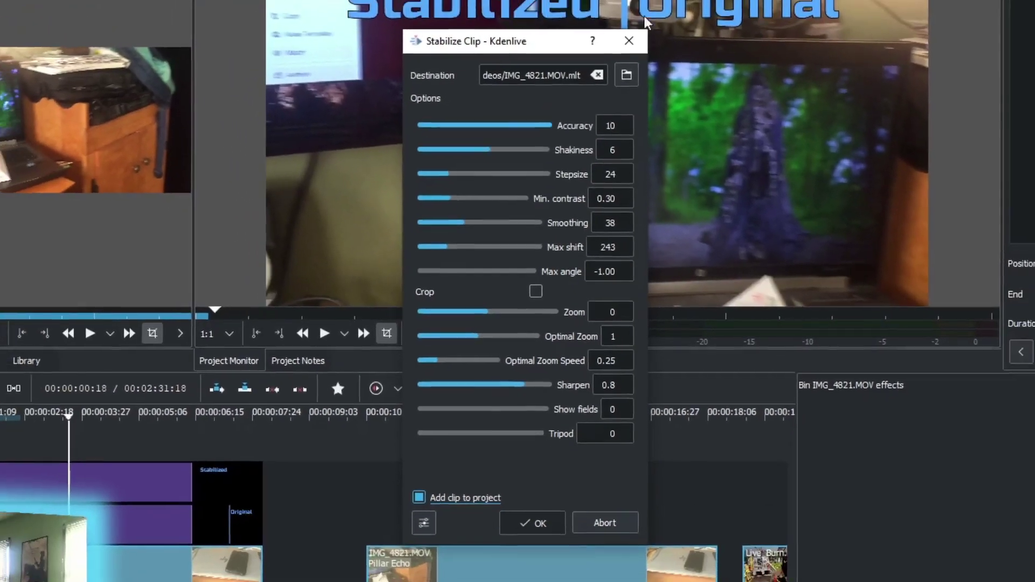
{"action": "left_click", "coordinate": [629, 40]}
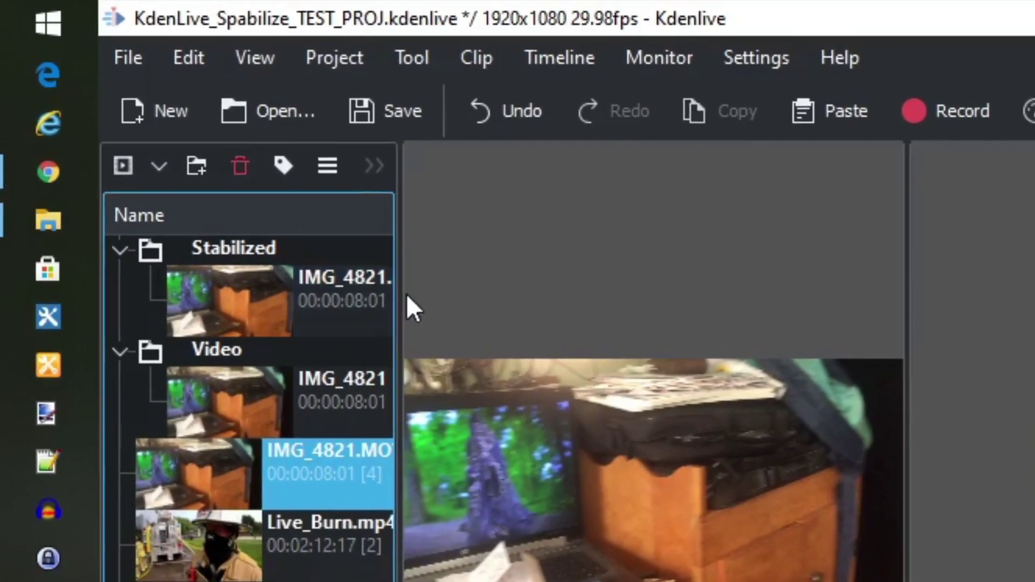
Widen the Project Bin and select IMG_4821.MOV.mlt in the Stabilized folder.
{"action": "left_click_drag", "start_coordinate": [400, 314], "coordinate": [539, 329]}
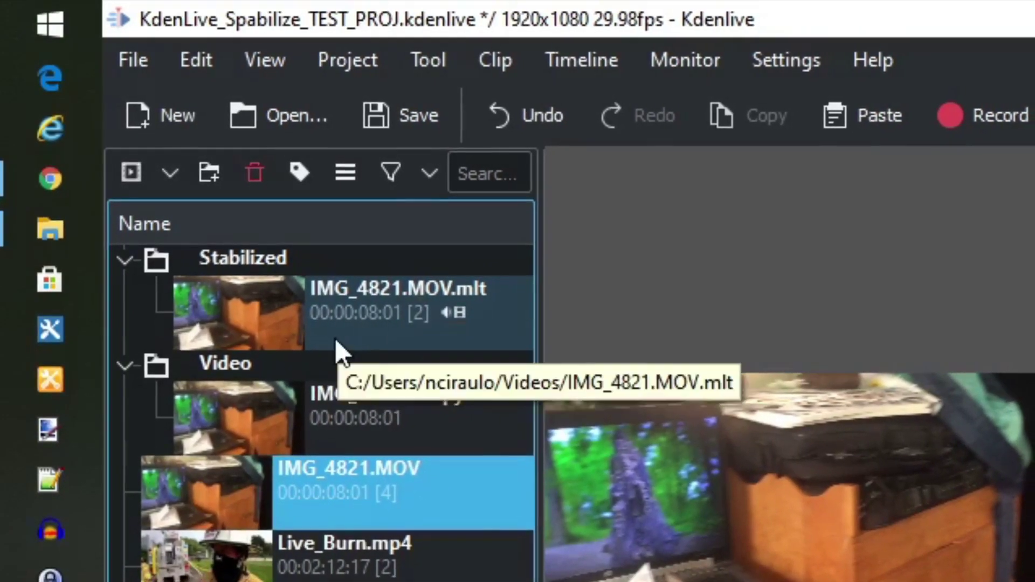
{"action": "left_click", "coordinate": [280, 315]}
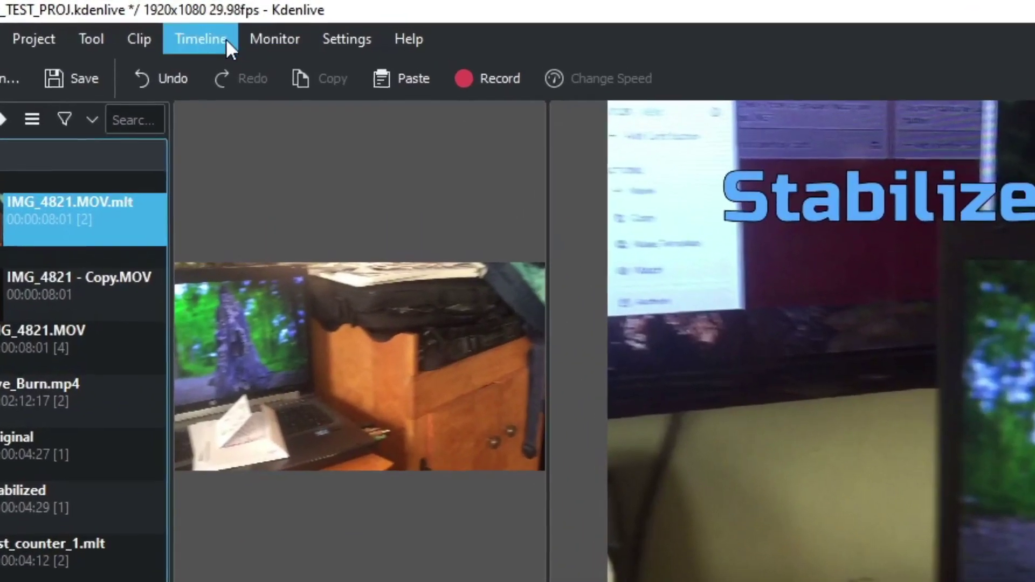
{"action": "left_click", "coordinate": [226, 41]}
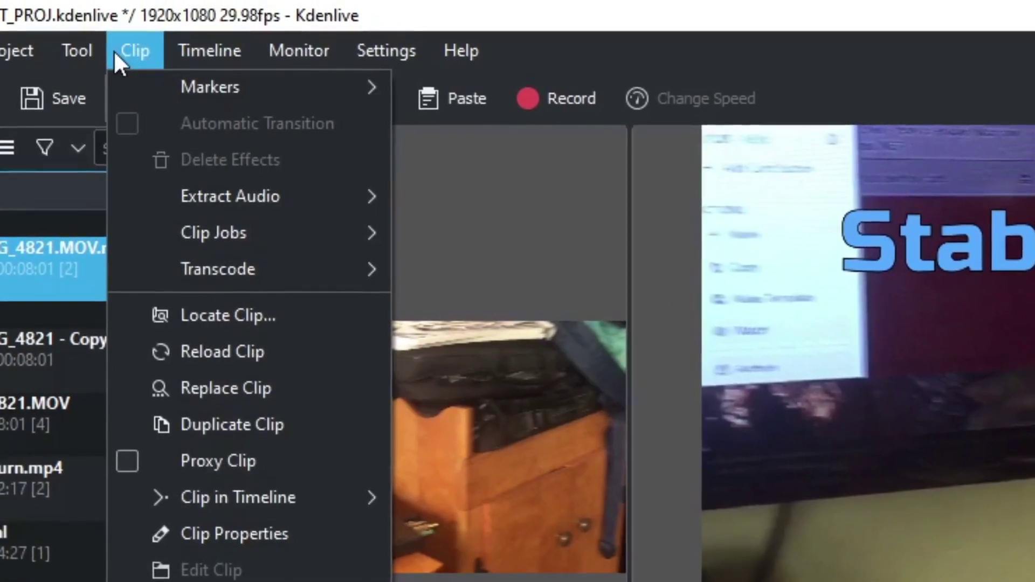
{"action": "mouse_move", "coordinate": [372, 49]}
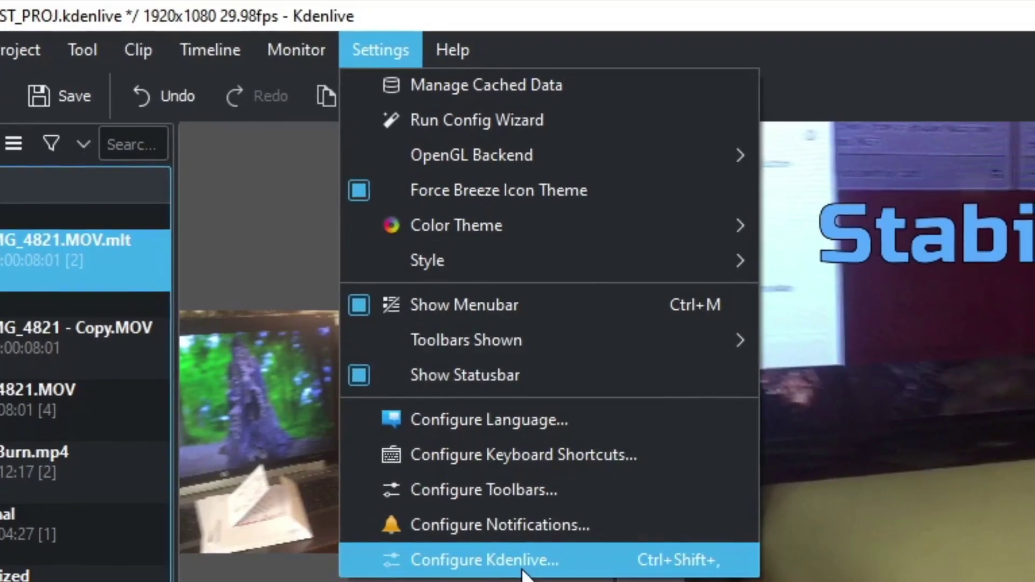
{"action": "left_click", "coordinate": [528, 572]}
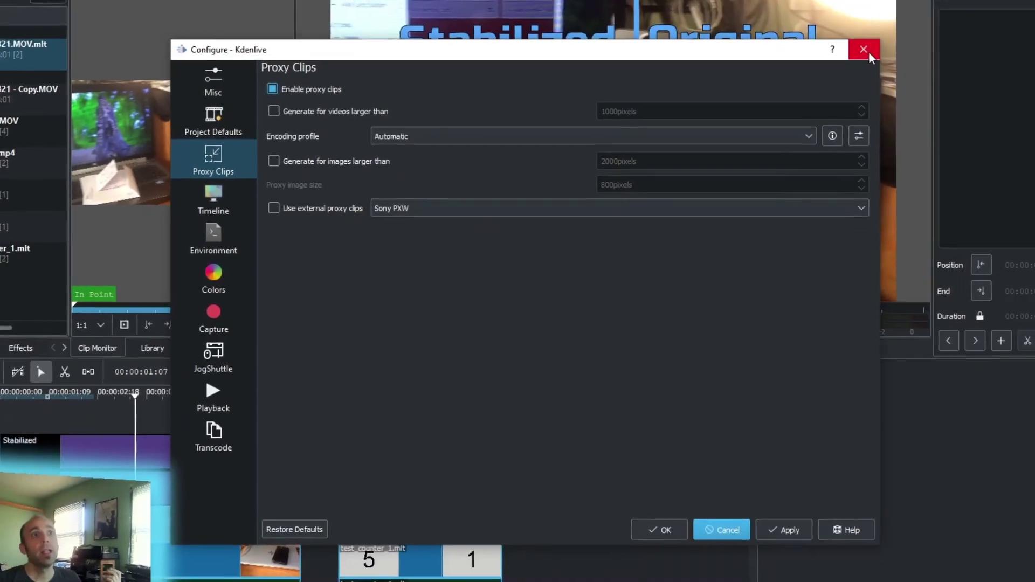
{"action": "left_click", "coordinate": [864, 50]}
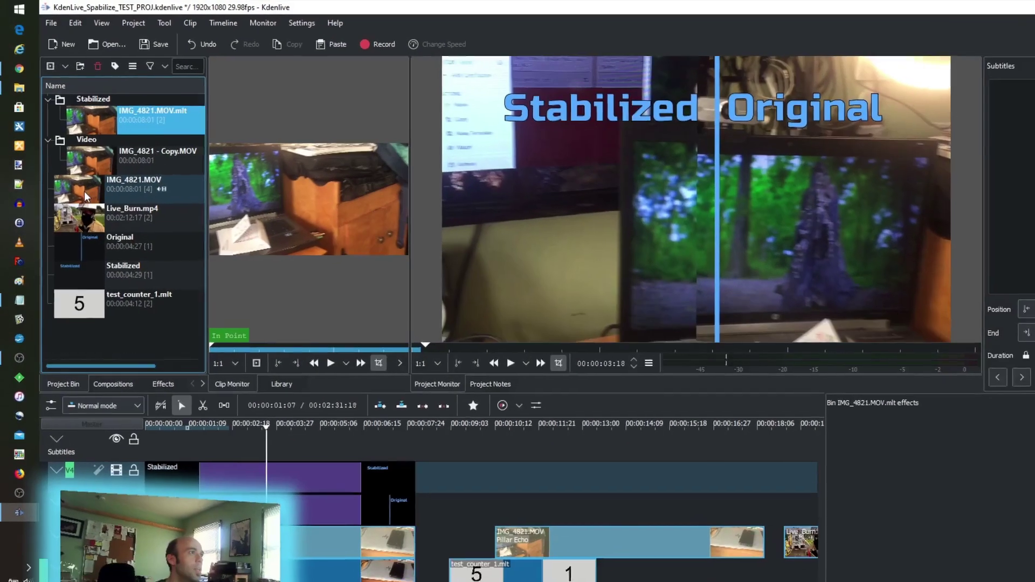
Select Live_Burn.mp4 in the Project Bin and enable Proxy Clip for it.
{"action": "left_click", "coordinate": [73, 163]}
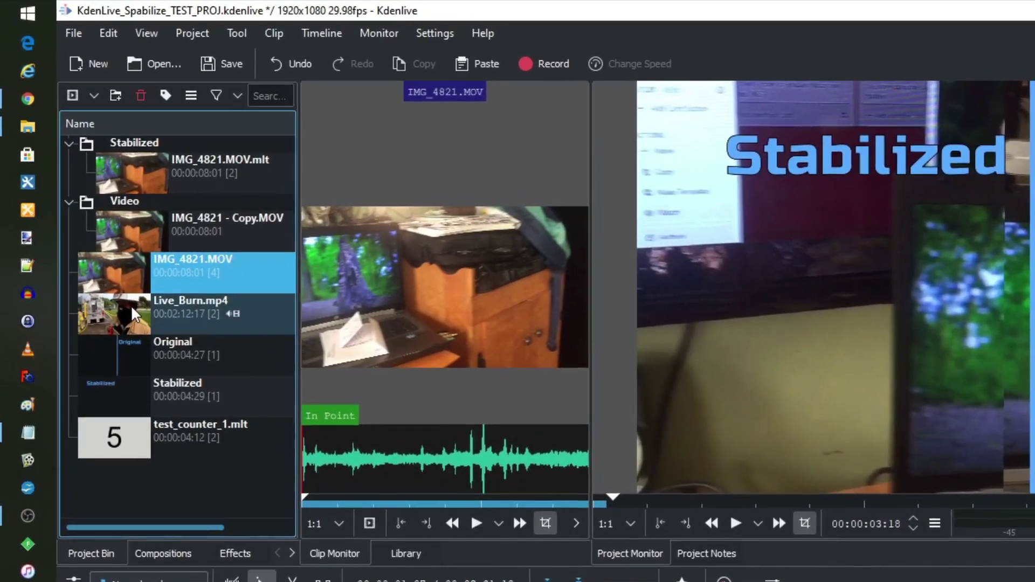
{"action": "left_click", "coordinate": [105, 252]}
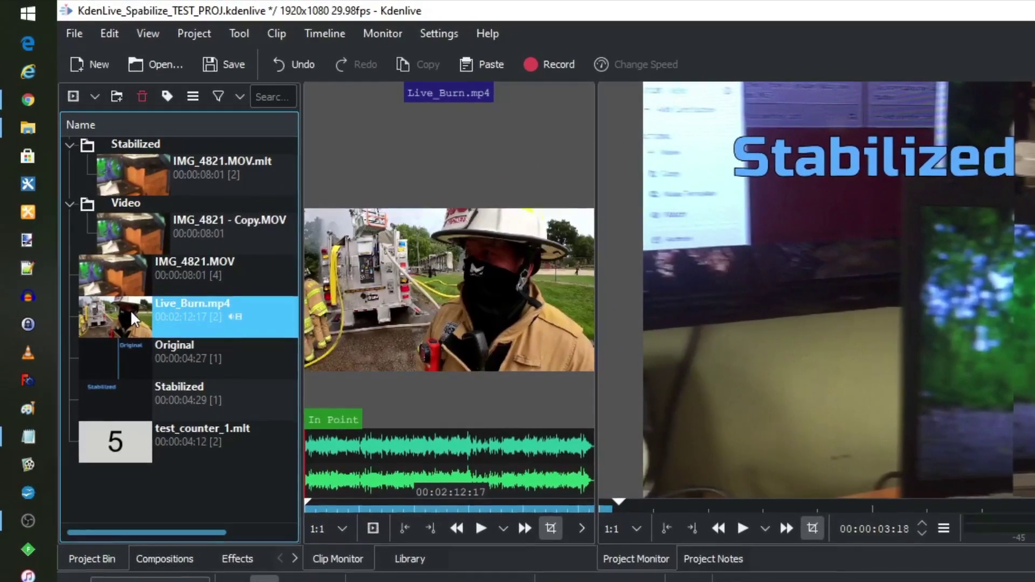
{"action": "right_click", "coordinate": [131, 314]}
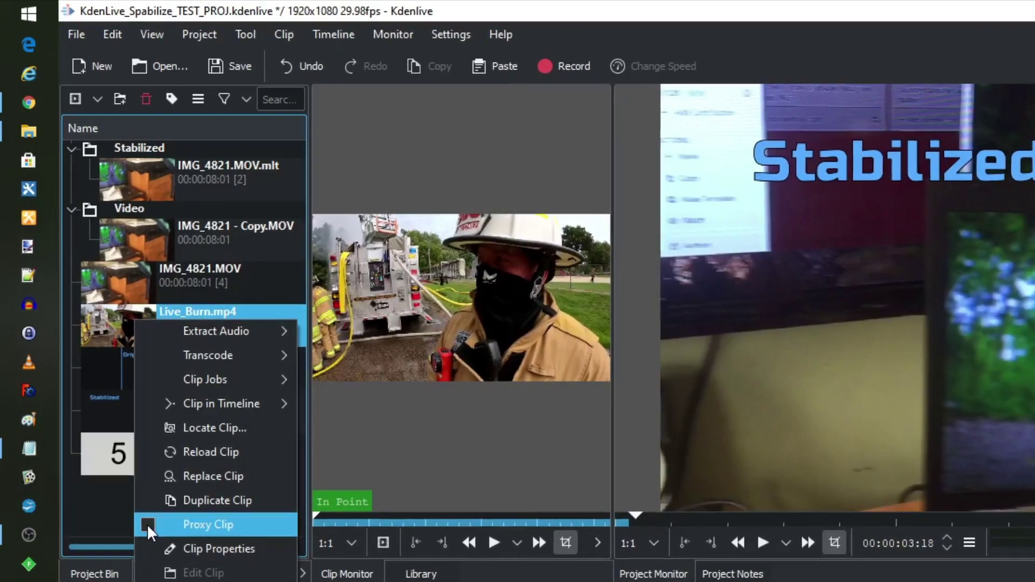
{"action": "left_click", "coordinate": [148, 524]}
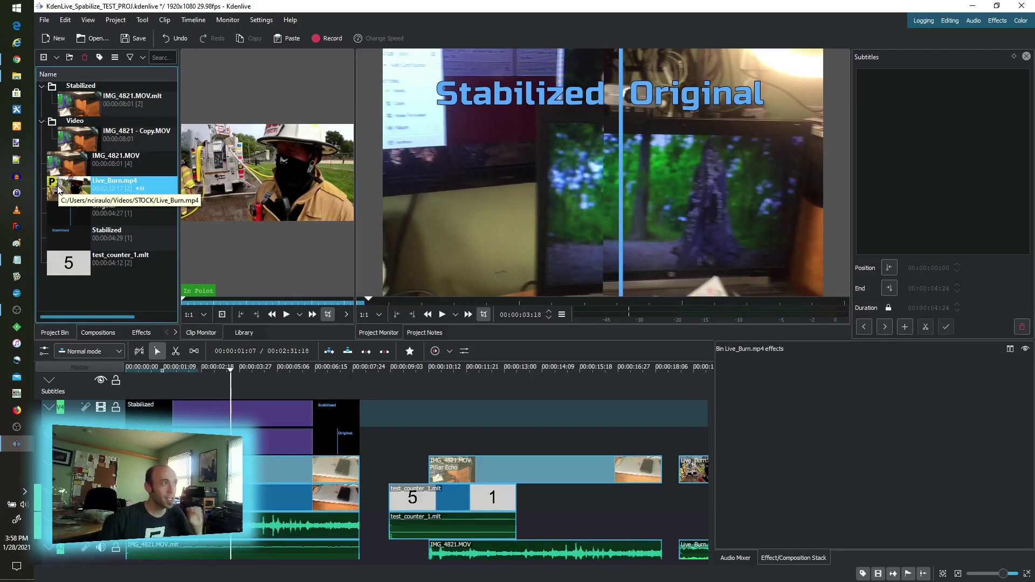
Place Live_Burn.mp4 on the timeline and delete the duplicate copy with its audio.
{"action": "left_click_drag", "start_coordinate": [60, 190], "coordinate": [615, 505]}
{"action": "left_click", "coordinate": [625, 465]}
{"action": "key", "text": "Delete"}
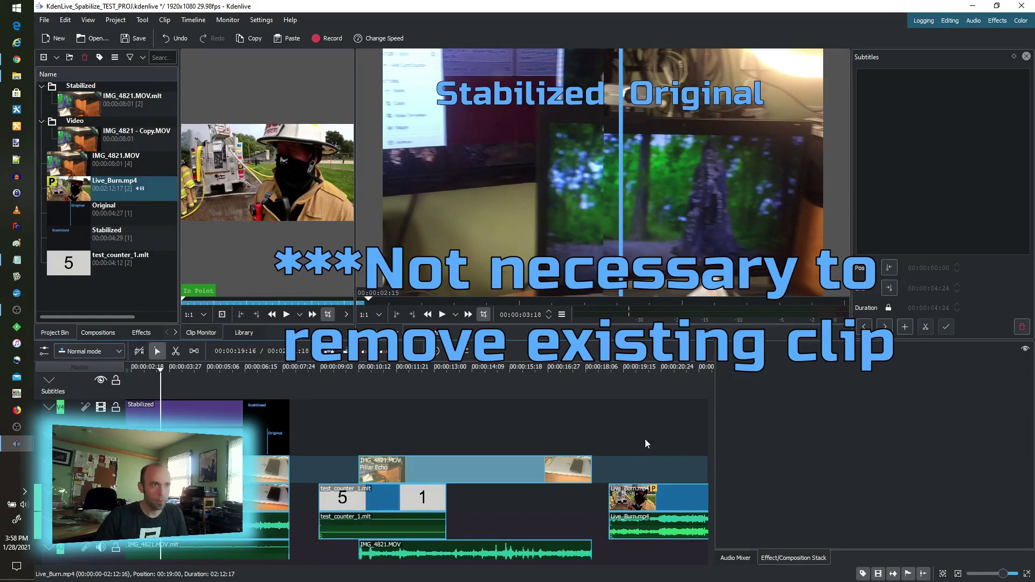
Play the proxied Live_Burn.mp4 clip from about 19 seconds, then return to 00:00:21:00.
{"action": "left_click", "coordinate": [623, 367]}
{"action": "key", "text": "space"}
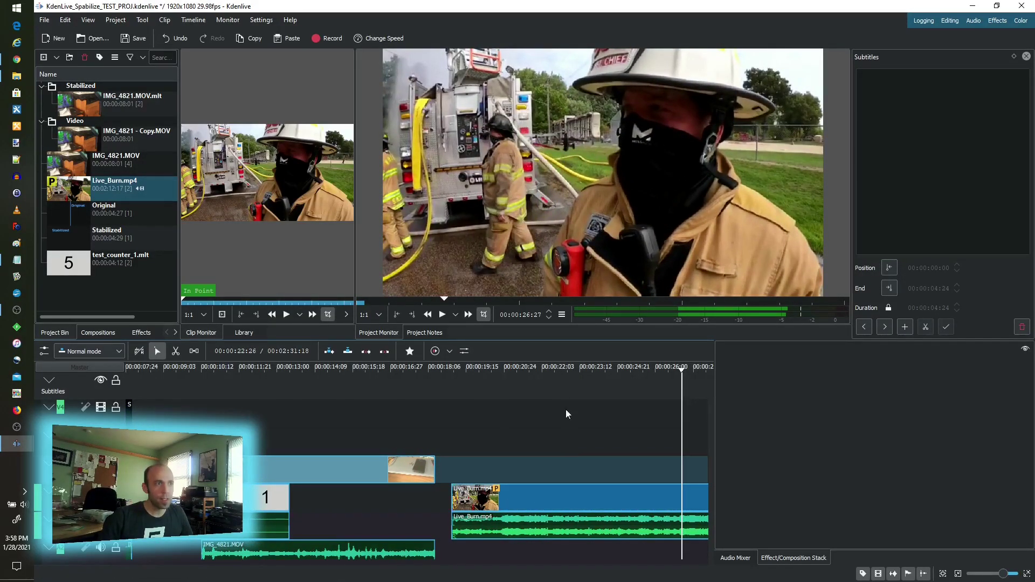
{"action": "left_click", "coordinate": [506, 369]}
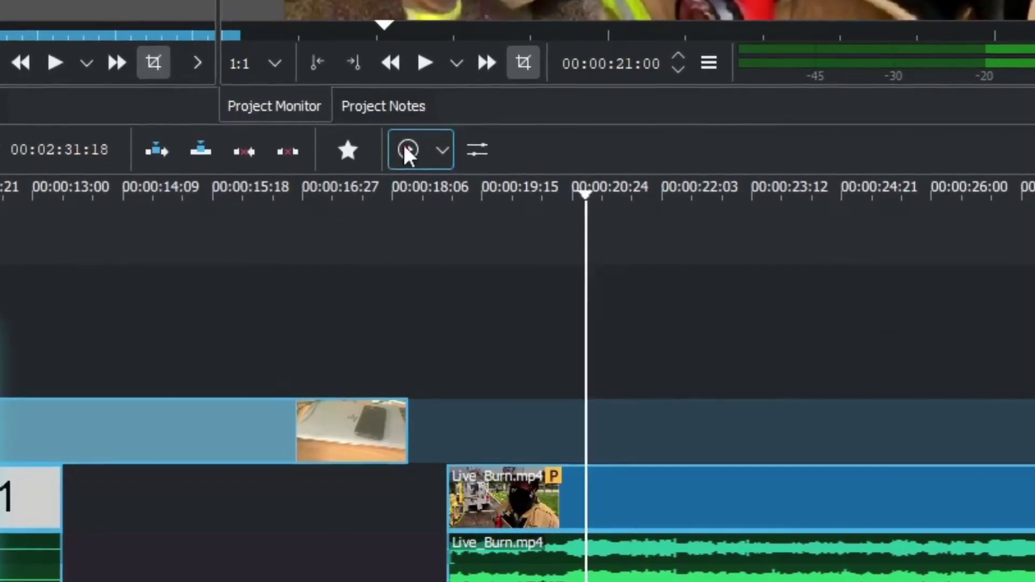
{"action": "left_click", "coordinate": [446, 142]}
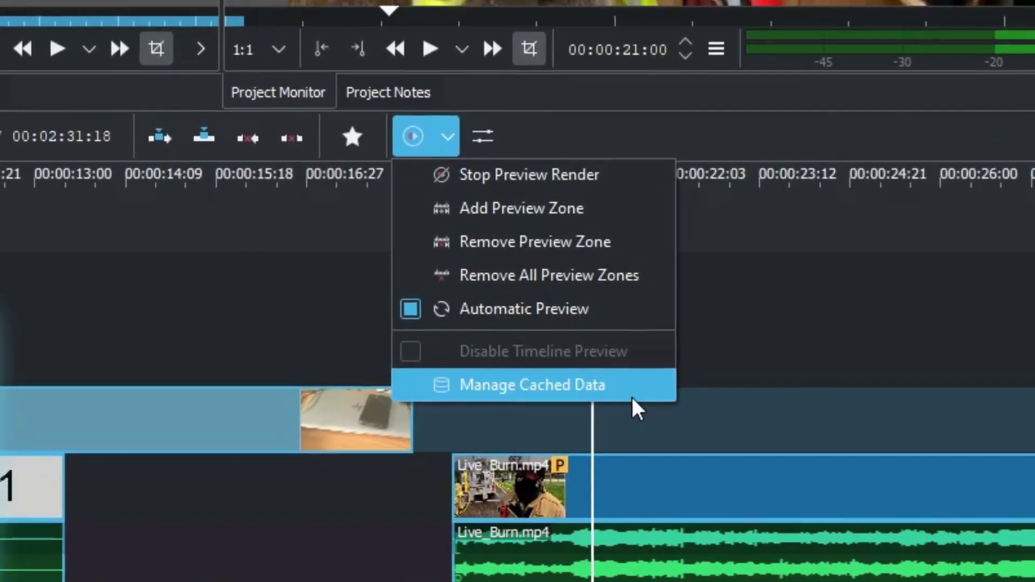
{"action": "left_click", "coordinate": [635, 400]}
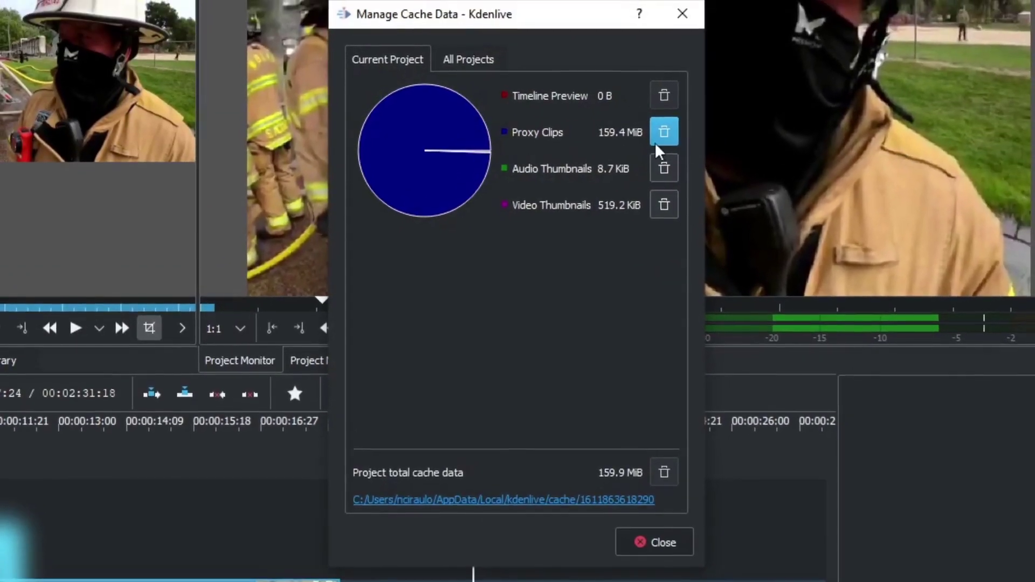
{"action": "left_click", "coordinate": [486, 61]}
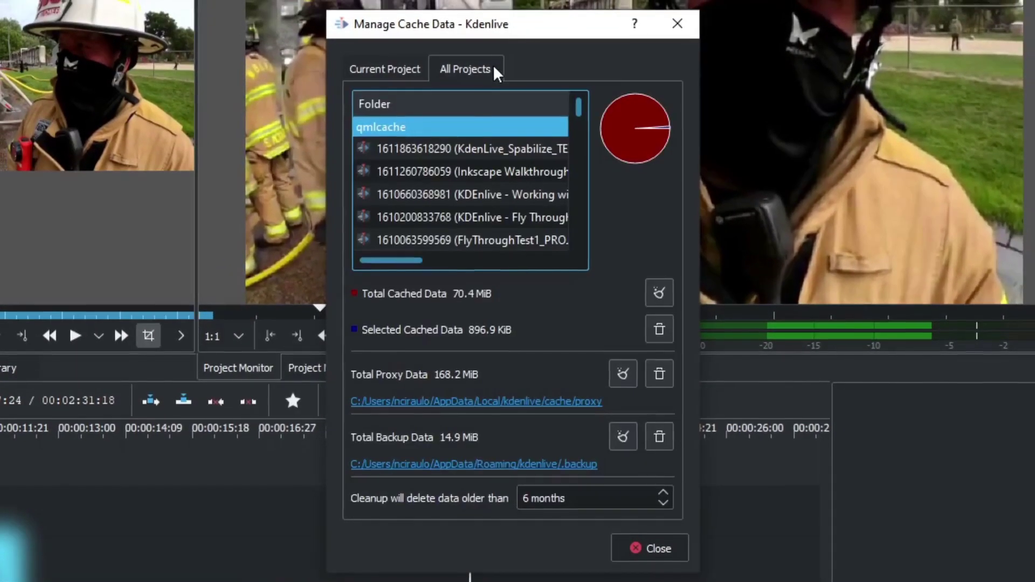
{"action": "left_click", "coordinate": [372, 73]}
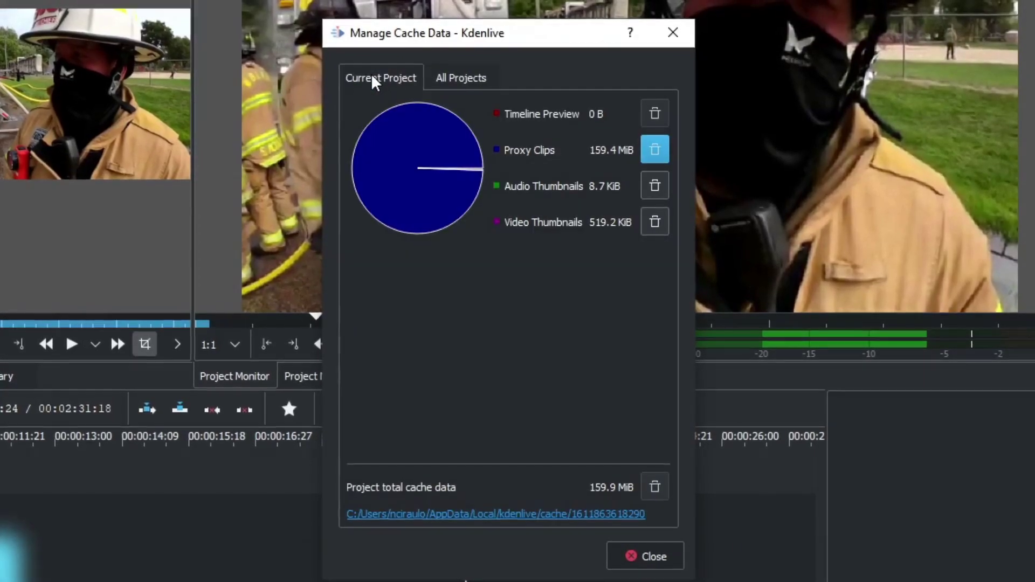